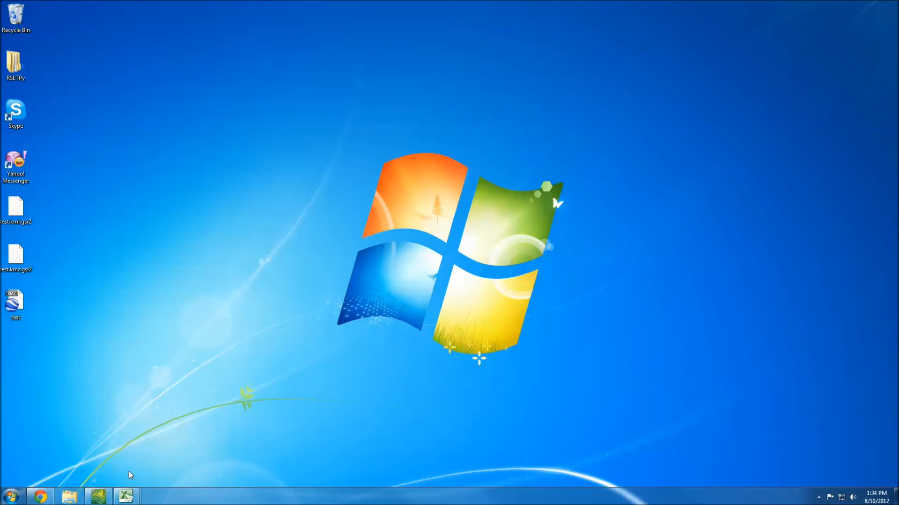
# Step: Switch to Excel and view the source data in the groundwater-salinity-1 and GW Salinity workbooks
pyautogui.click(97, 496)
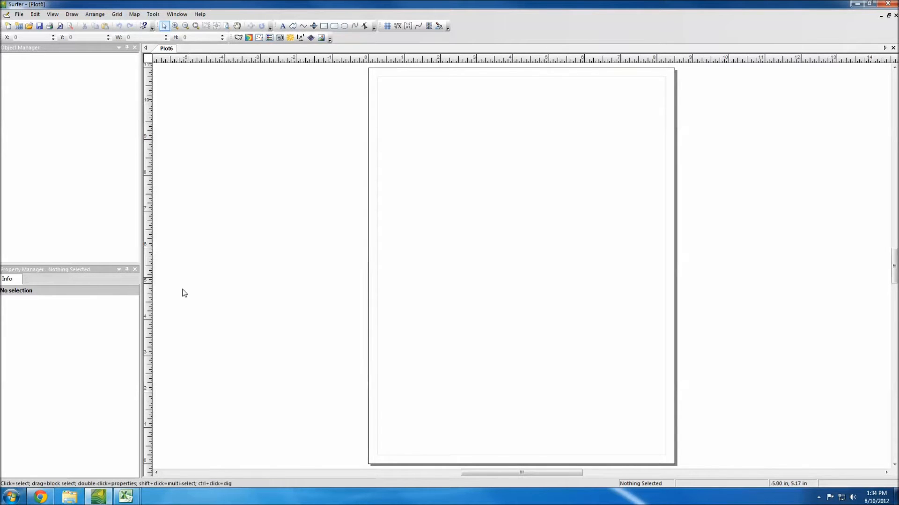
pyautogui.moveTo(126, 496)
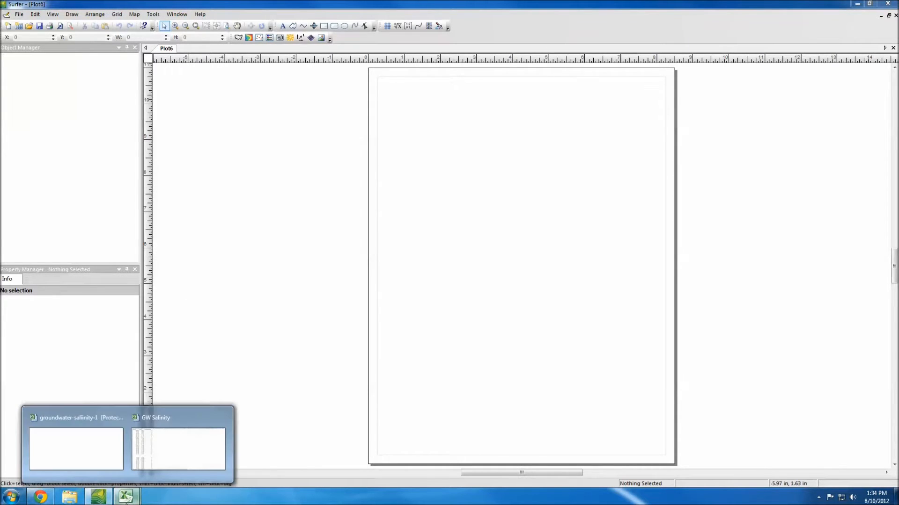
pyautogui.click(90, 452)
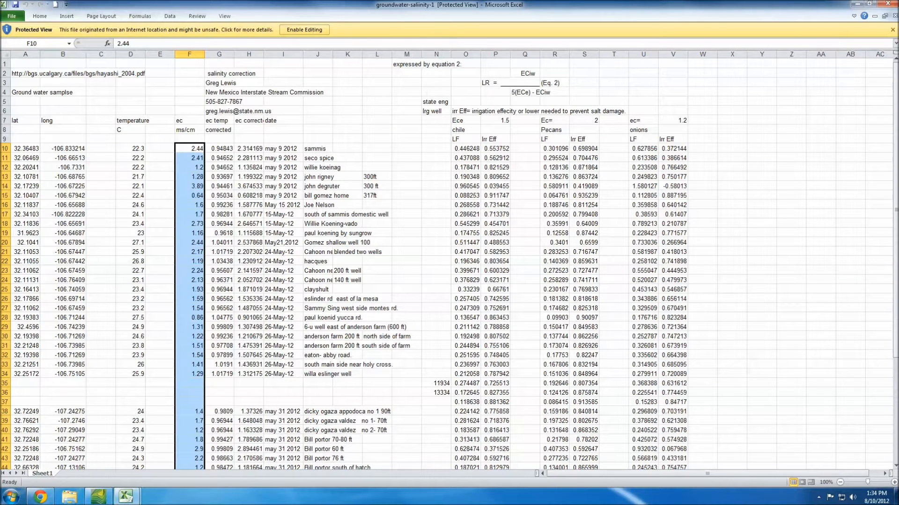
pyautogui.moveTo(136, 497)
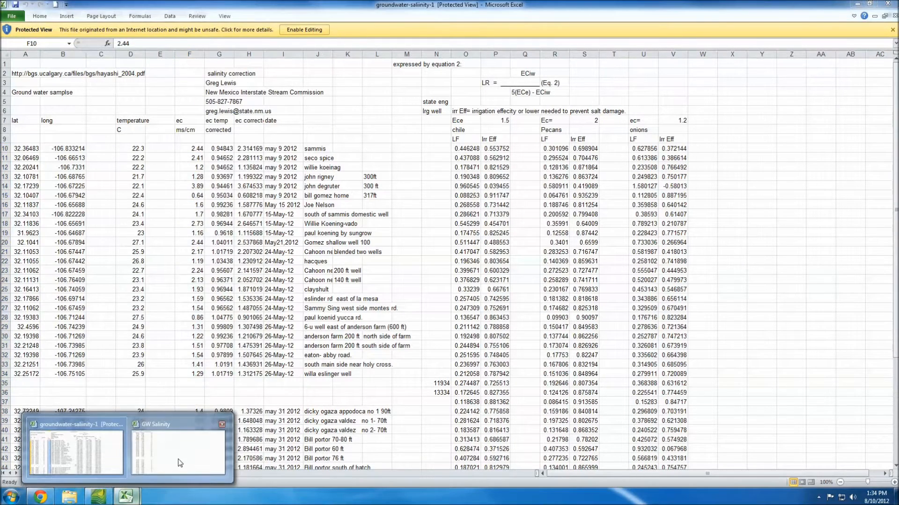
pyautogui.click(178, 458)
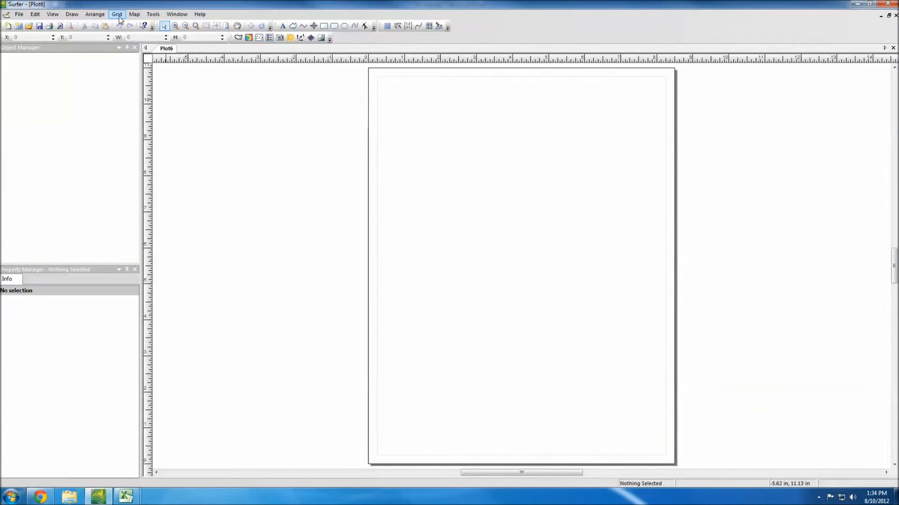
# Step: Start gridding XYZ data in Surfer and load the GW Salinity worksheet from the Documents library
pyautogui.click(117, 15)
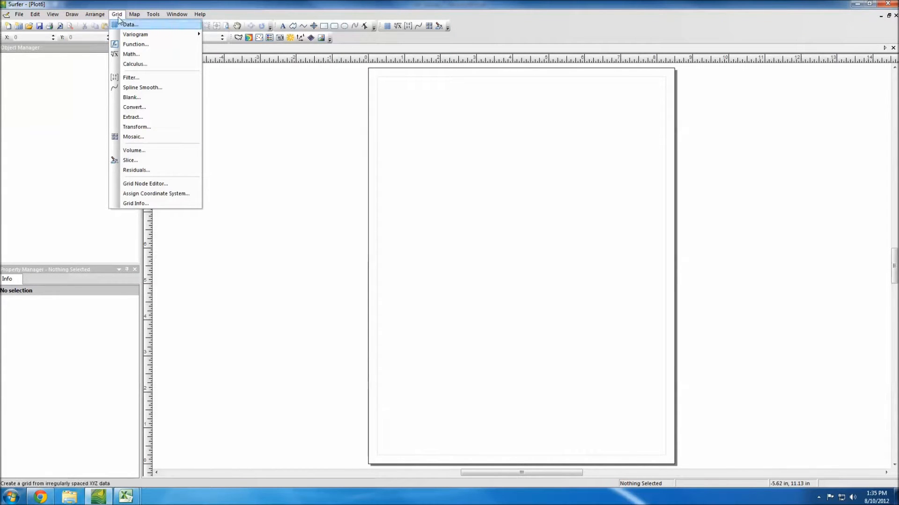
pyautogui.click(131, 25)
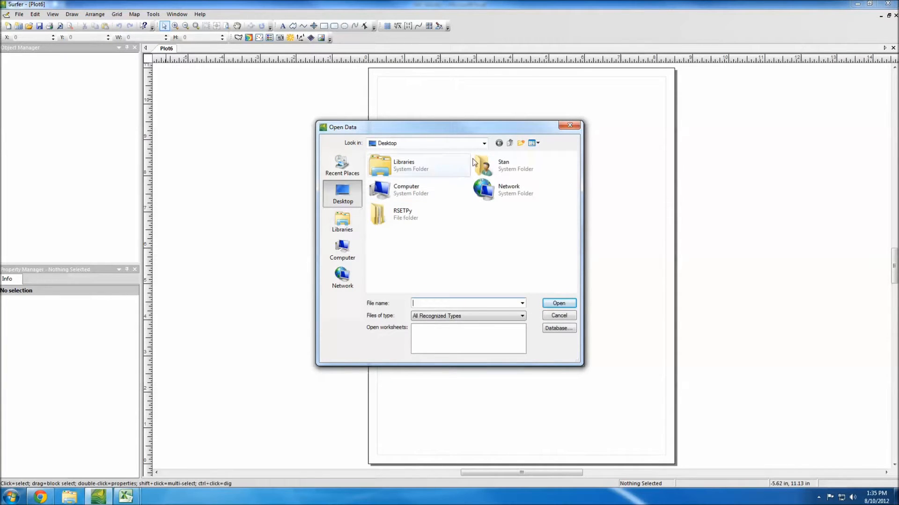
pyautogui.click(342, 220)
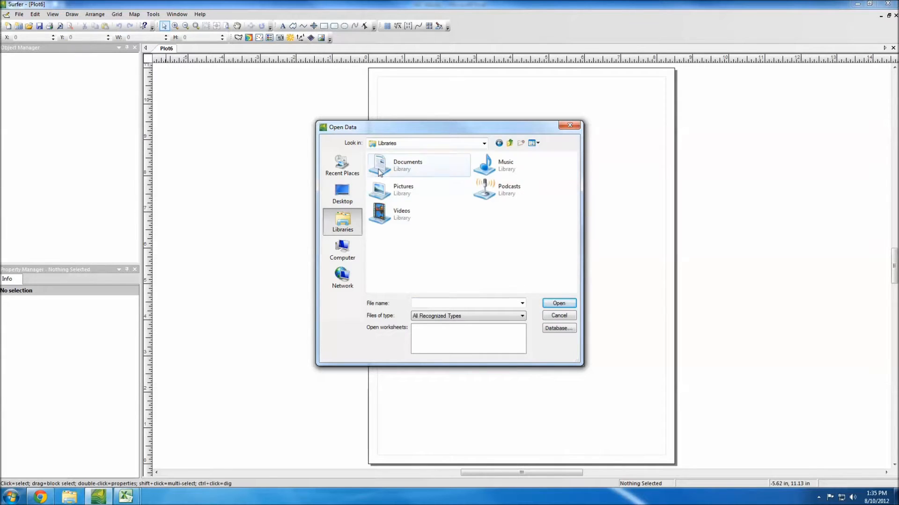
pyautogui.doubleClick(378, 169)
pyautogui.moveTo(574, 202); pyautogui.dragTo(576, 263)
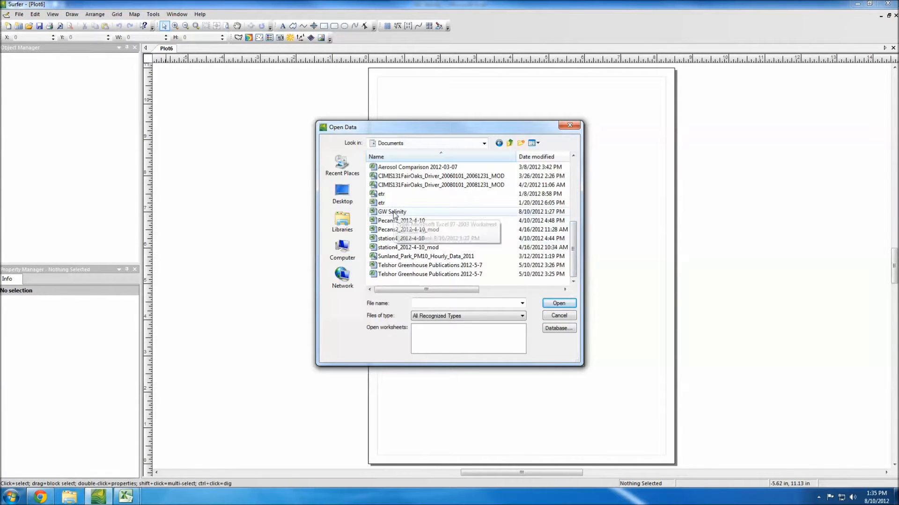
pyautogui.click(396, 212)
pyautogui.click(554, 305)
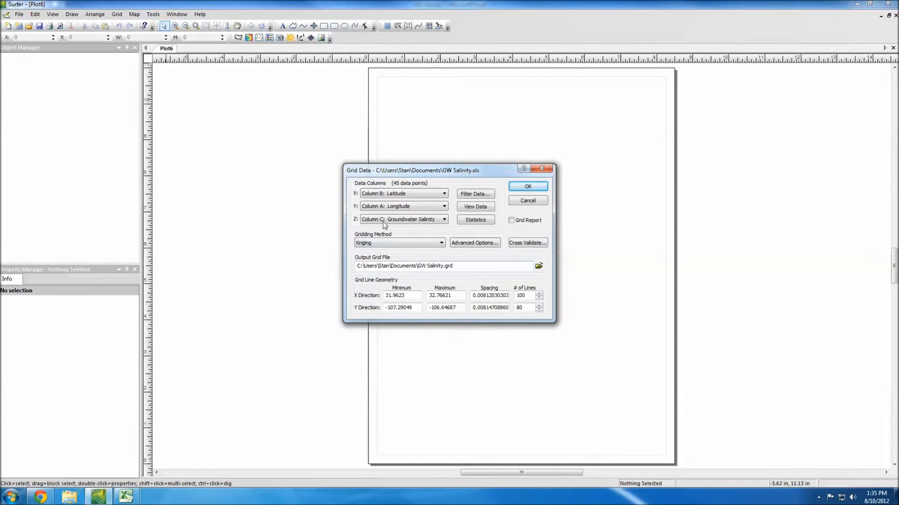
# Step: Create the grid file with Column A: Longitude as X and Column B: Latitude as Y
pyautogui.click(409, 194)
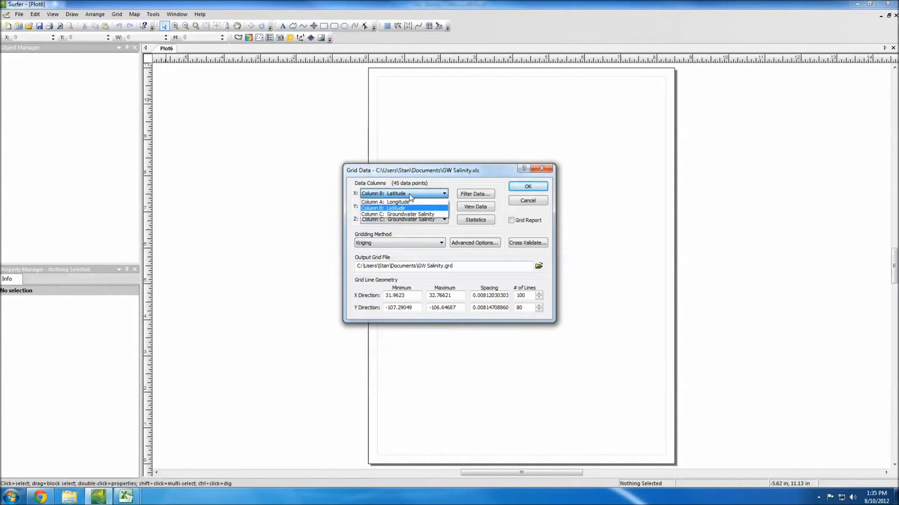
pyautogui.click(409, 200)
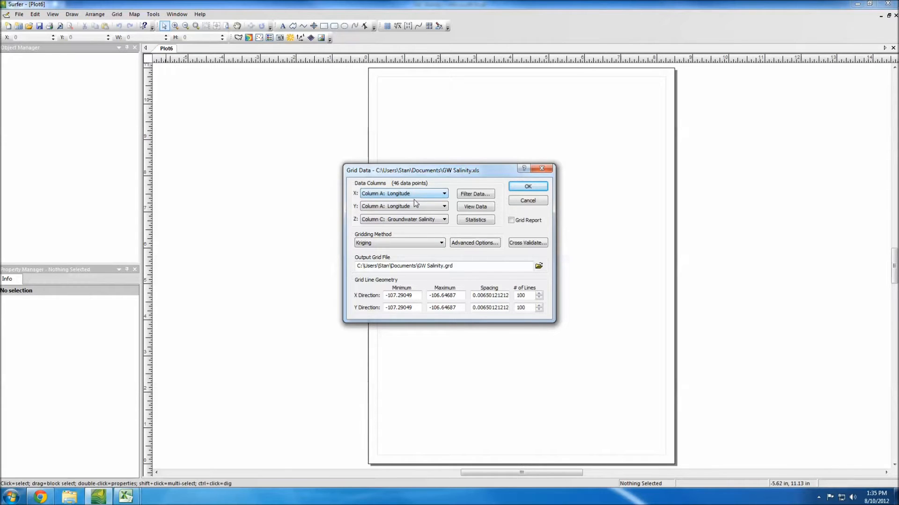
pyautogui.click(414, 206)
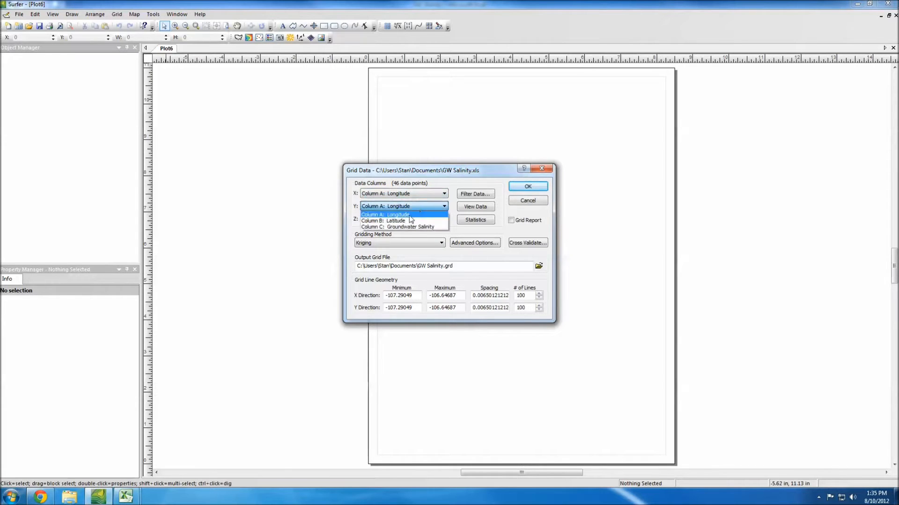
pyautogui.click(404, 223)
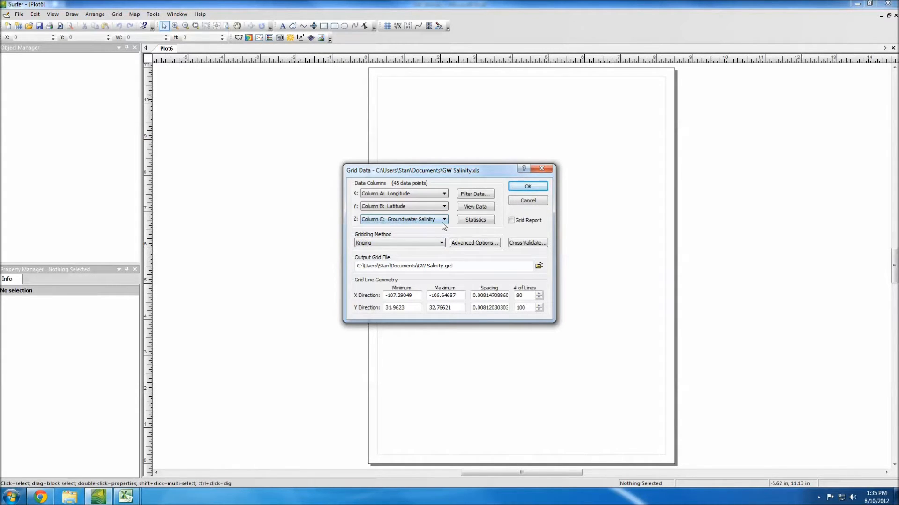
pyautogui.click(528, 187)
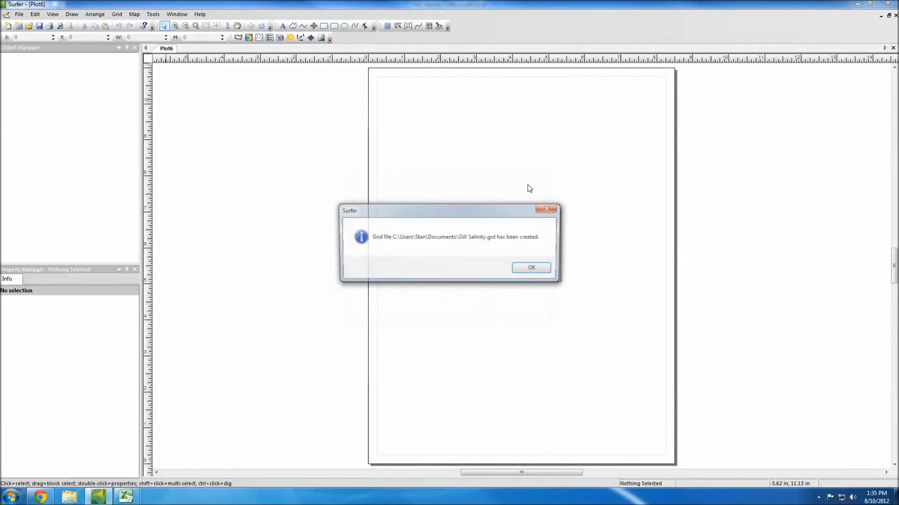
pyautogui.click(526, 273)
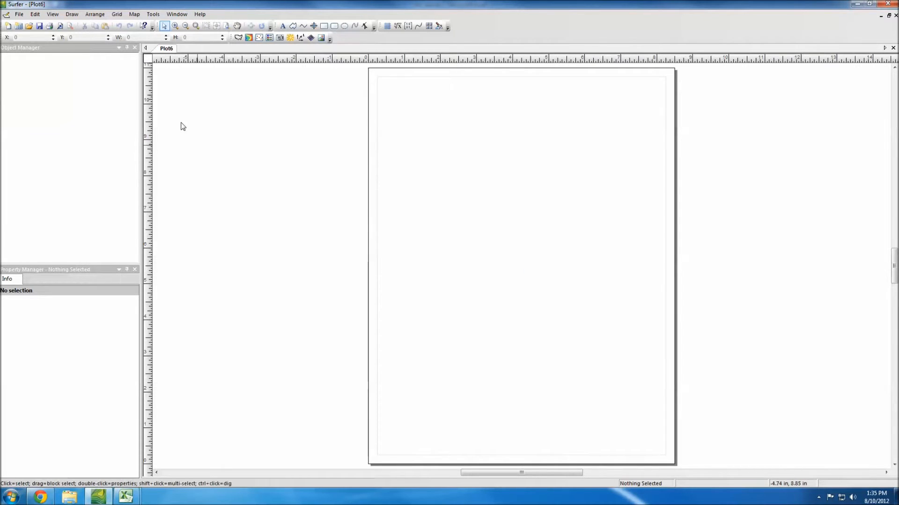
# Step: Create a new post map from the GW Salinity worksheet
pyautogui.click(134, 15)
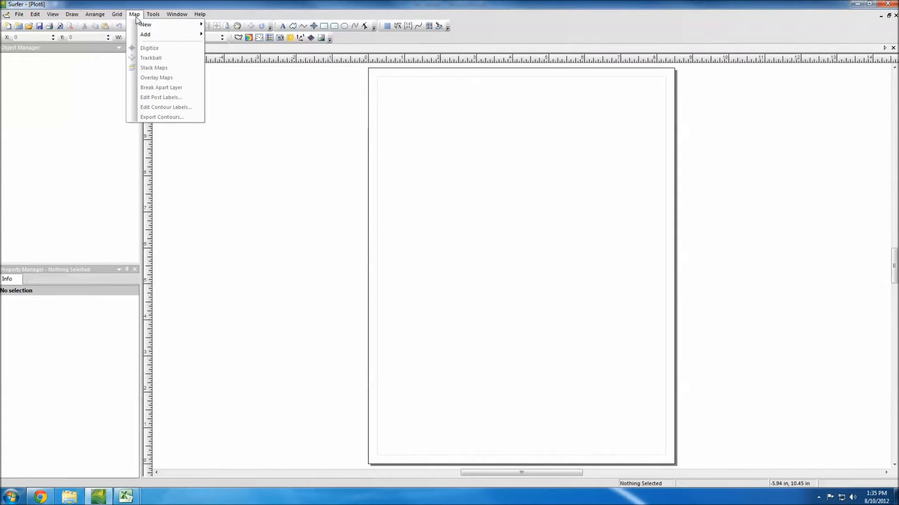
pyautogui.moveTo(136, 24)
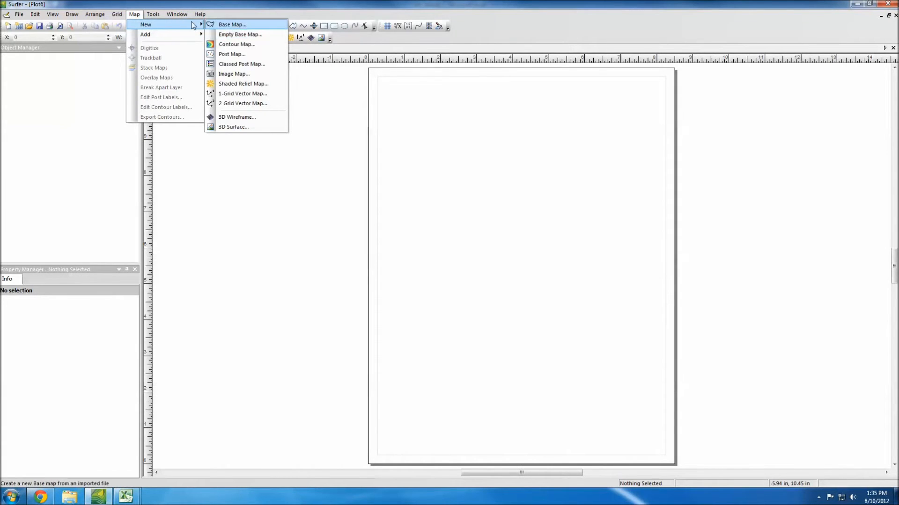
pyautogui.click(240, 54)
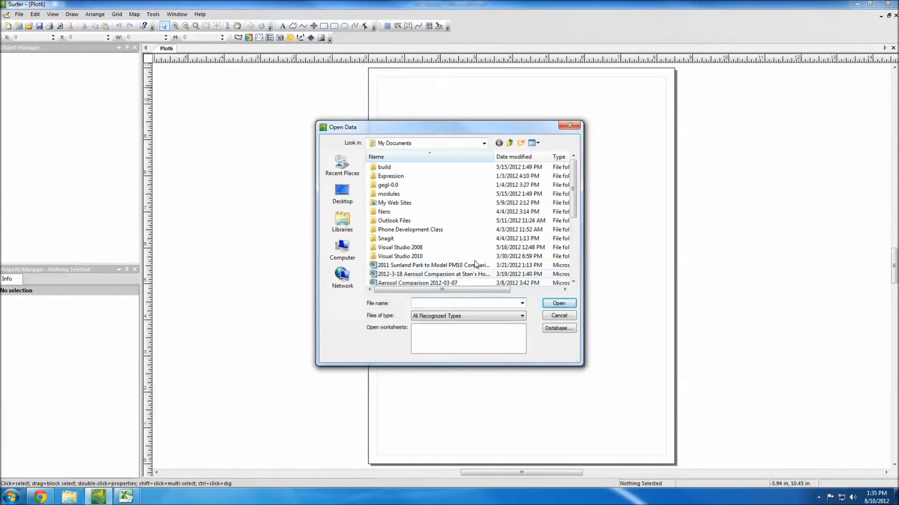
pyautogui.moveTo(575, 176); pyautogui.dragTo(575, 214)
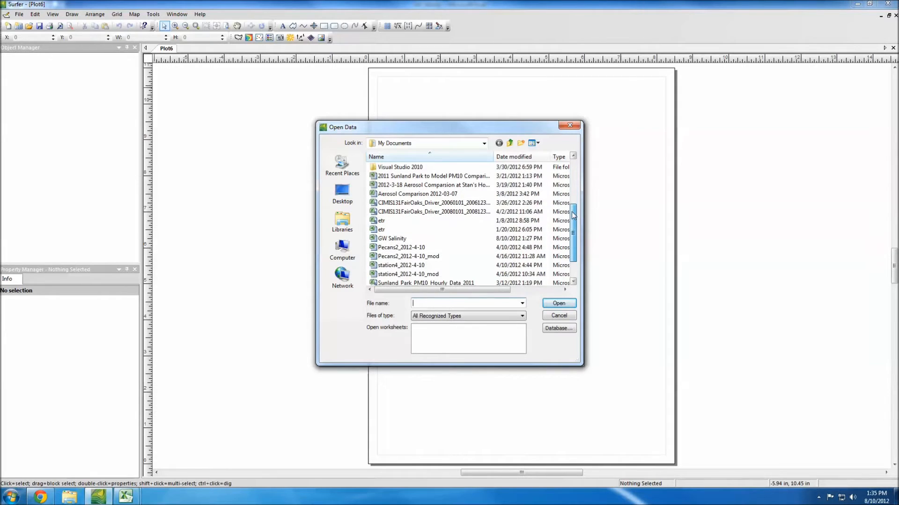
pyautogui.click(375, 239)
pyautogui.click(558, 304)
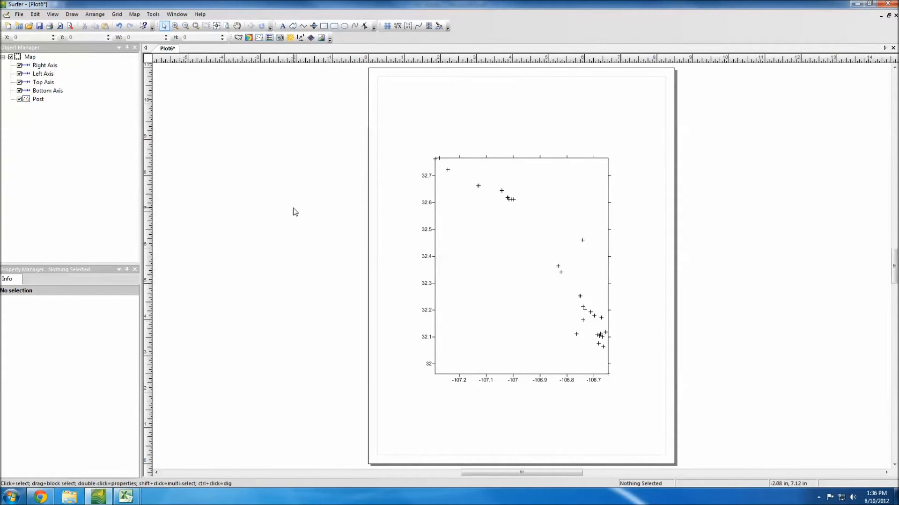
# Step: Set the Post layer's symbol column to Column C: Groundwater Salinity
pyautogui.click(29, 102)
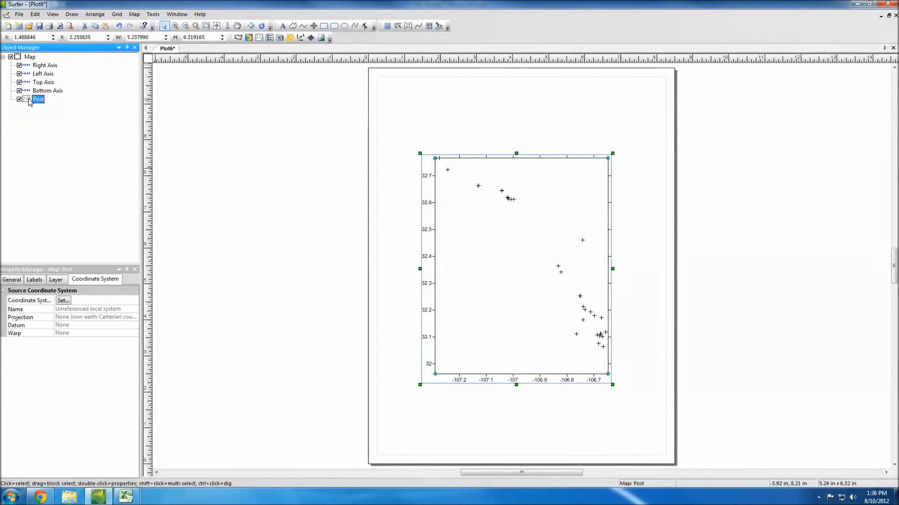
pyautogui.click(19, 281)
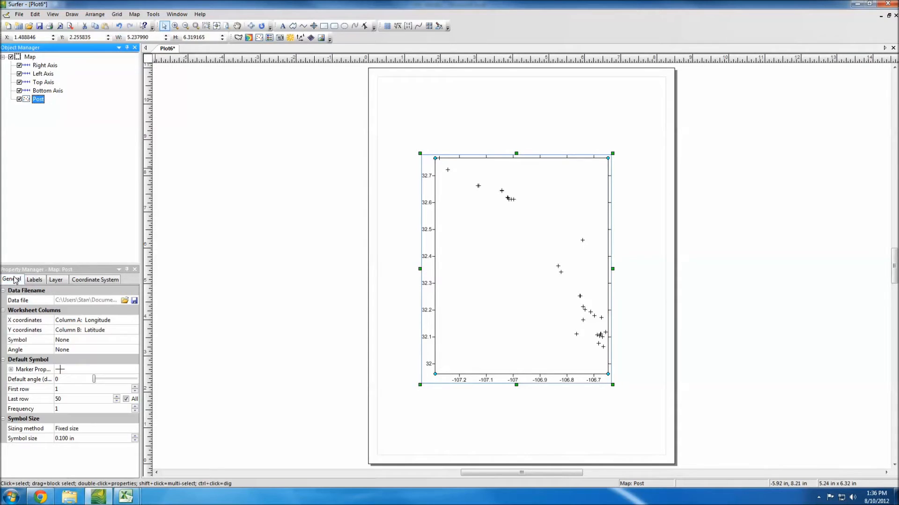
pyautogui.click(66, 341)
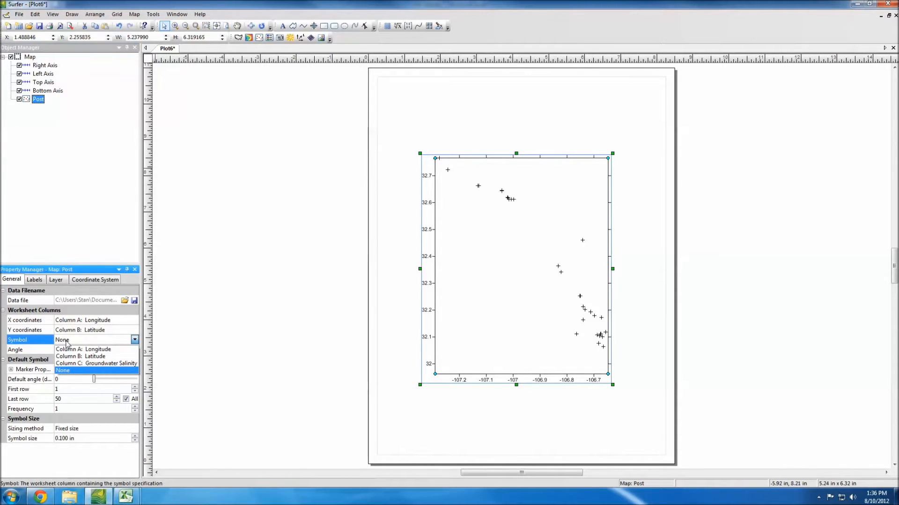
pyautogui.click(68, 364)
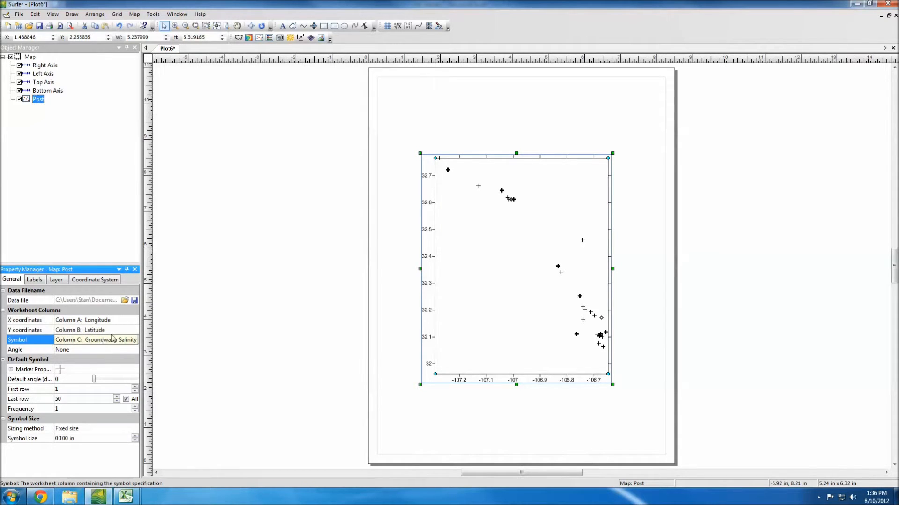
pyautogui.click(75, 341)
pyautogui.click(76, 341)
pyautogui.click(80, 172)
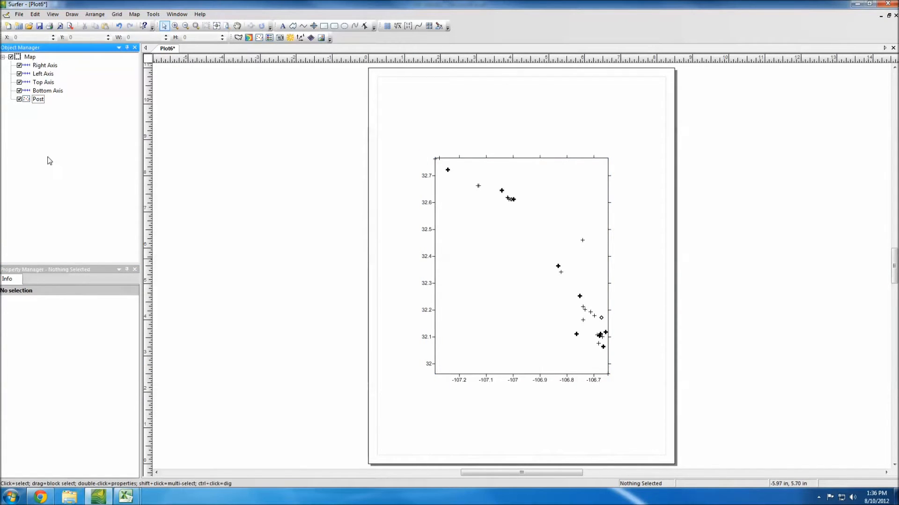
# Step: Assign the favorite coordinate system World Geodetic System 1984 to the Post layer
pyautogui.click(27, 103)
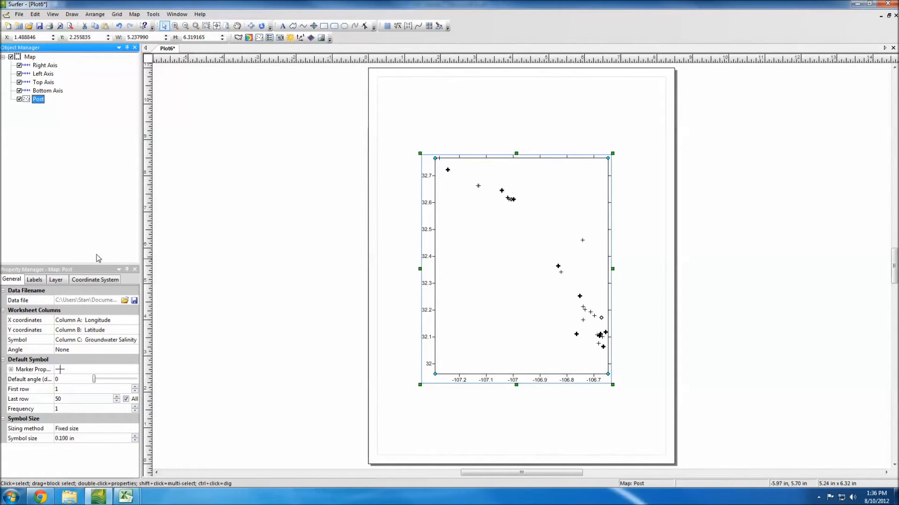
pyautogui.click(111, 282)
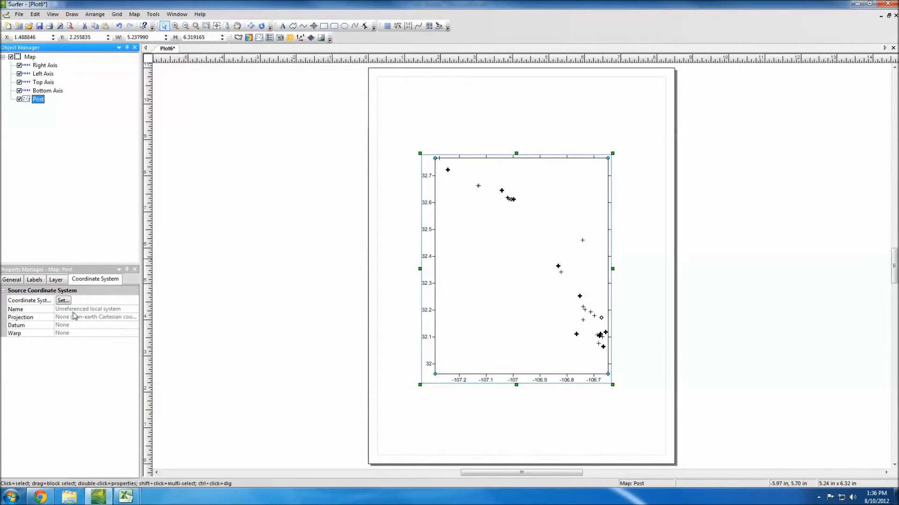
pyautogui.click(64, 301)
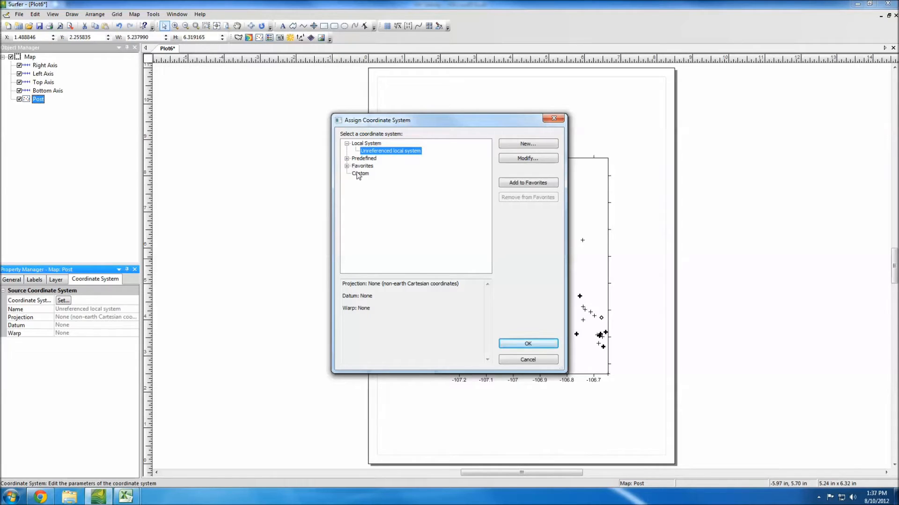
pyautogui.click(347, 166)
pyautogui.click(391, 173)
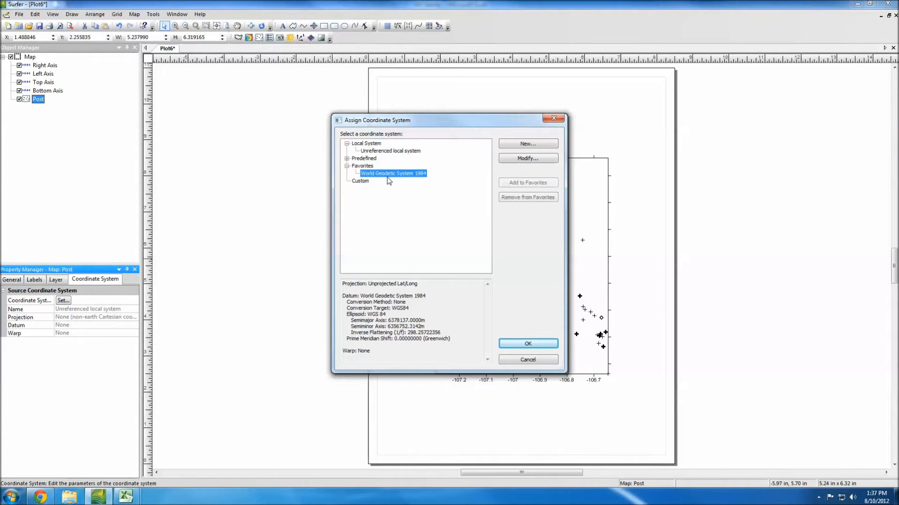
pyautogui.click(528, 345)
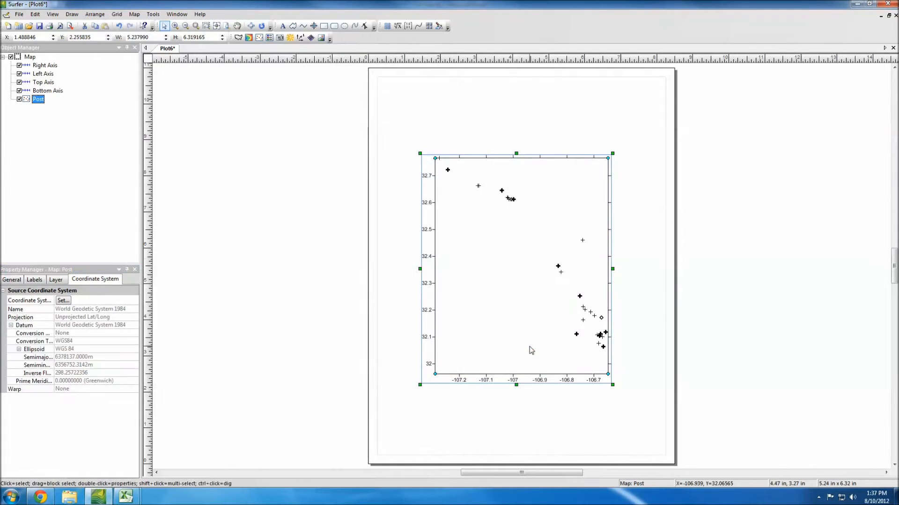
# Step: Change the whole Map's target coordinate system to the favorite World Geodetic System 1984
pyautogui.click(29, 57)
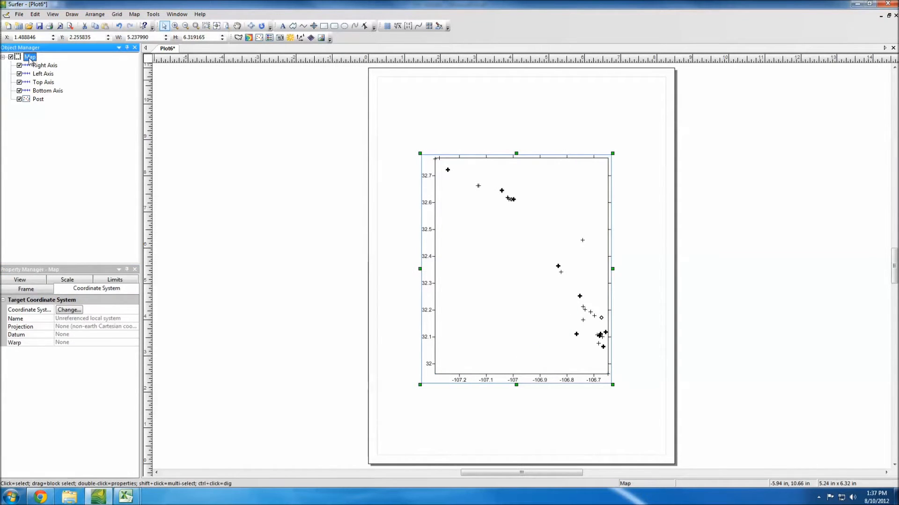
pyautogui.rightClick(29, 59)
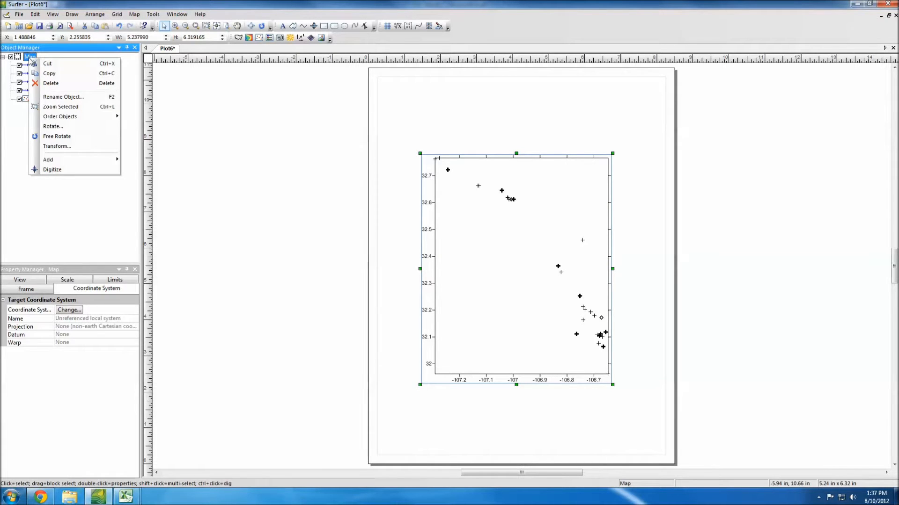
pyautogui.click(22, 57)
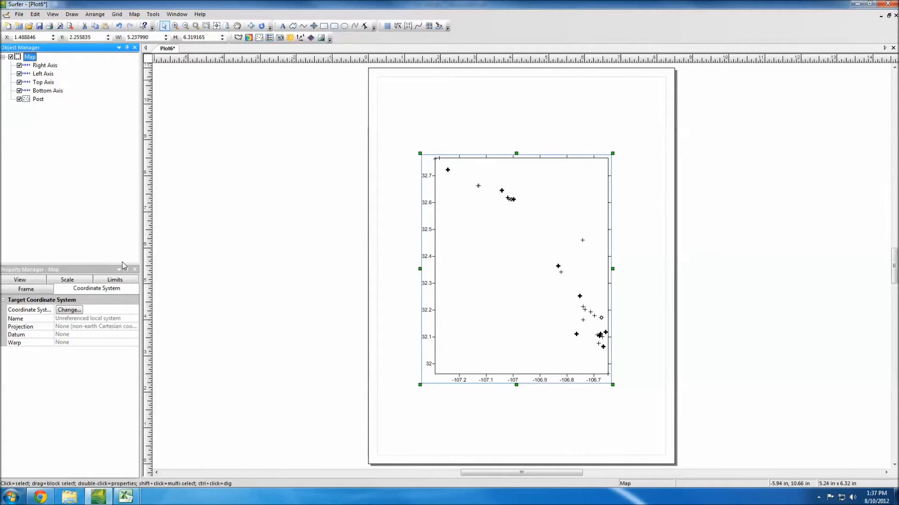
pyautogui.click(69, 309)
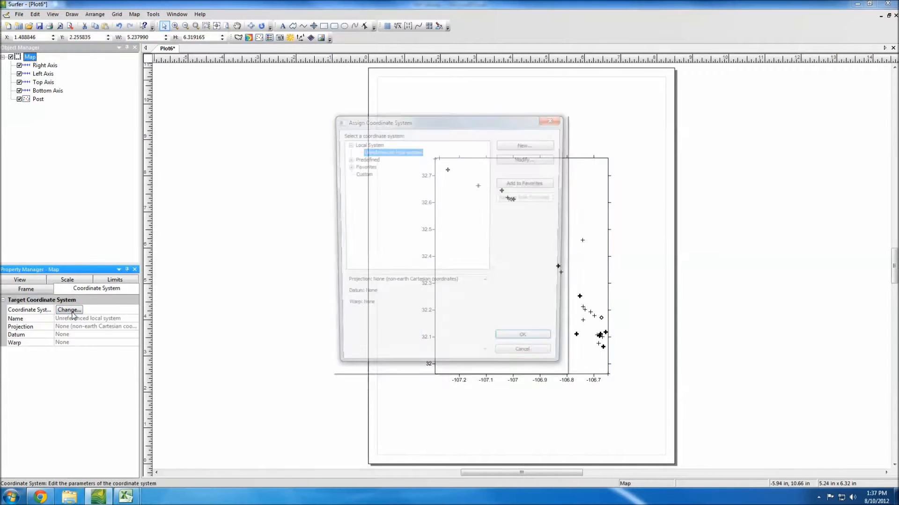
pyautogui.click(347, 166)
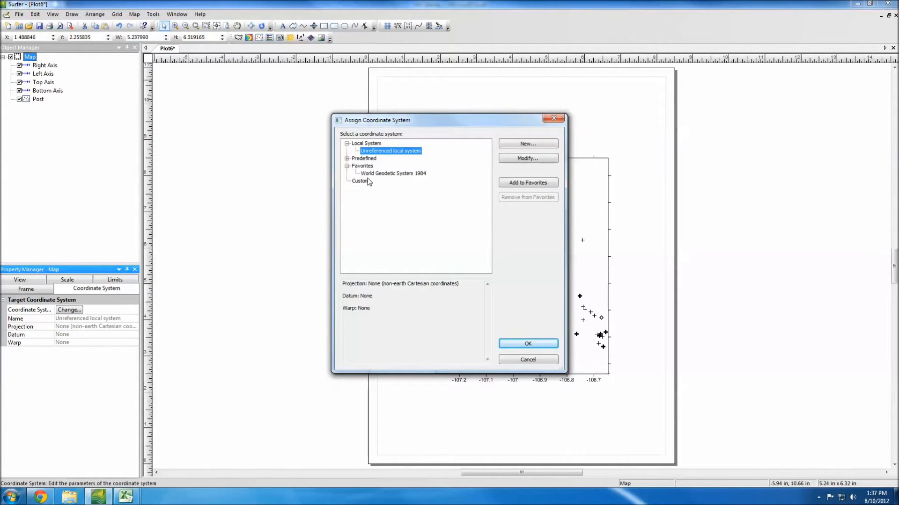
pyautogui.click(394, 173)
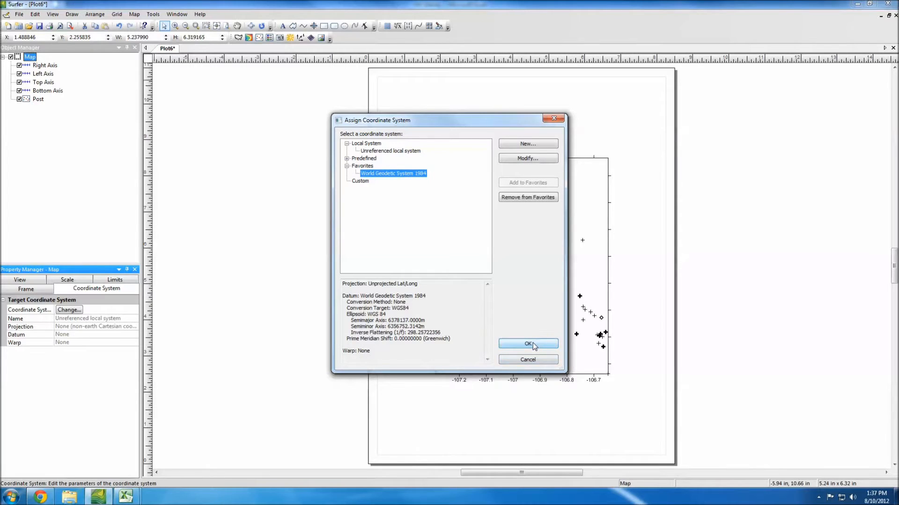
pyautogui.click(534, 346)
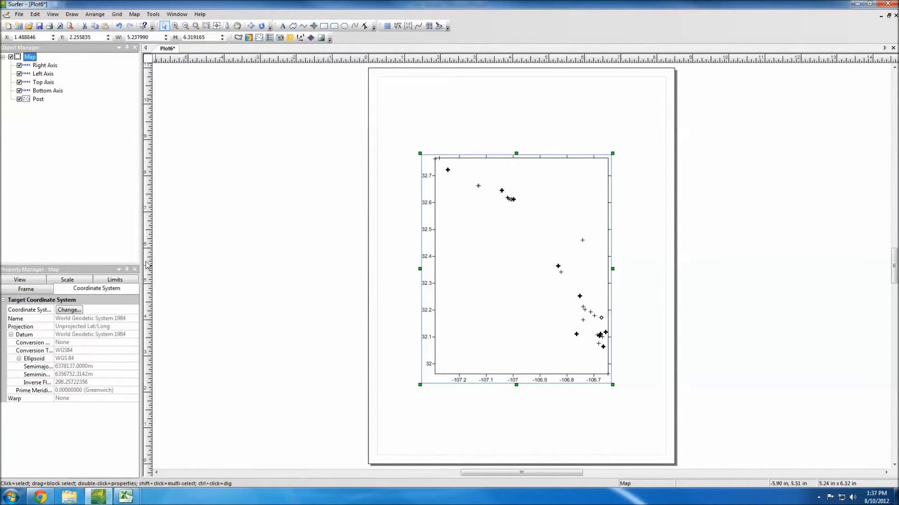
pyautogui.click(75, 172)
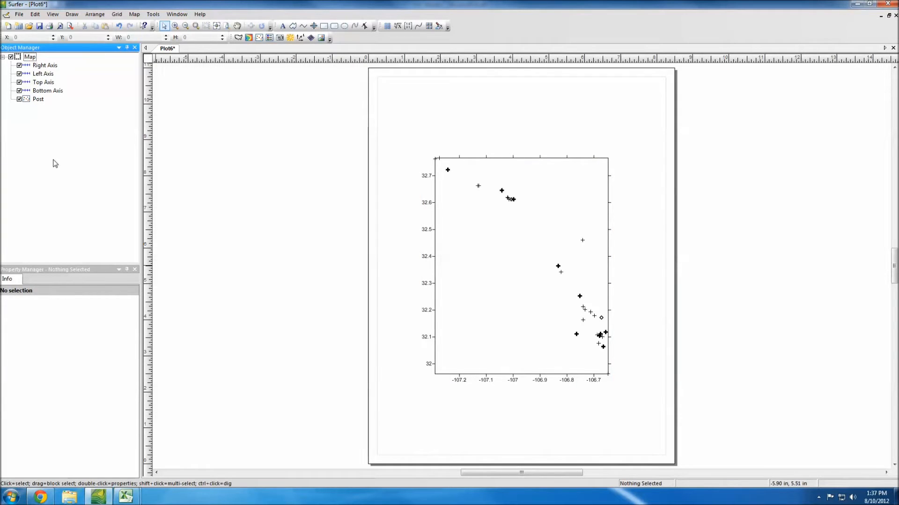
# Step: Set up an export of the map to the Desktop as a Google Earth KML file named test
pyautogui.click(22, 58)
pyautogui.click(19, 14)
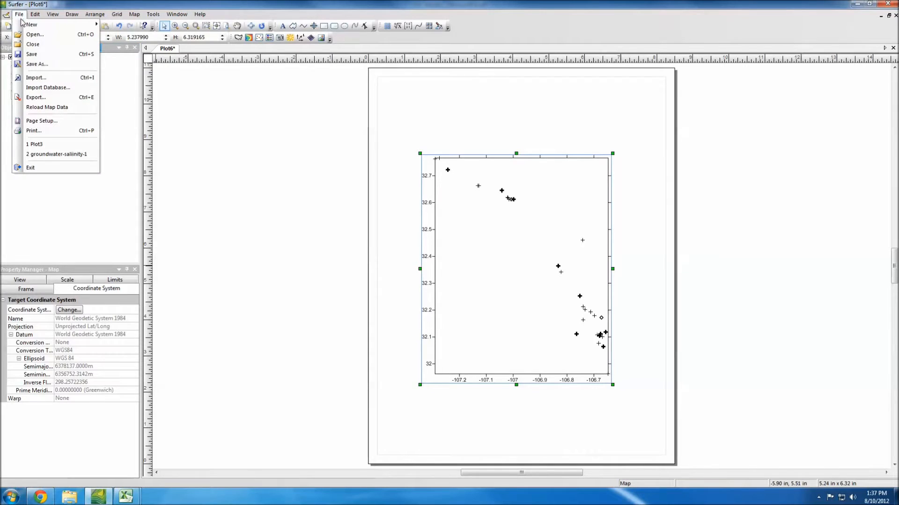
pyautogui.click(34, 97)
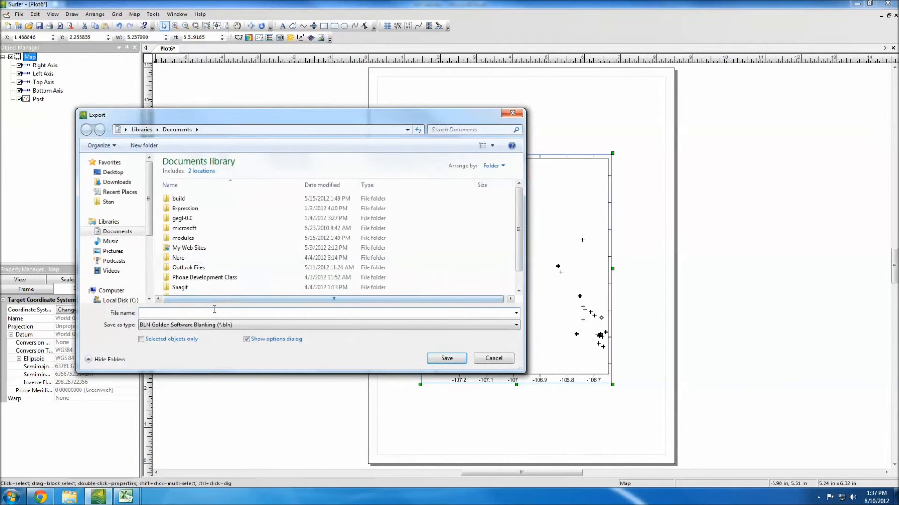
pyautogui.click(108, 202)
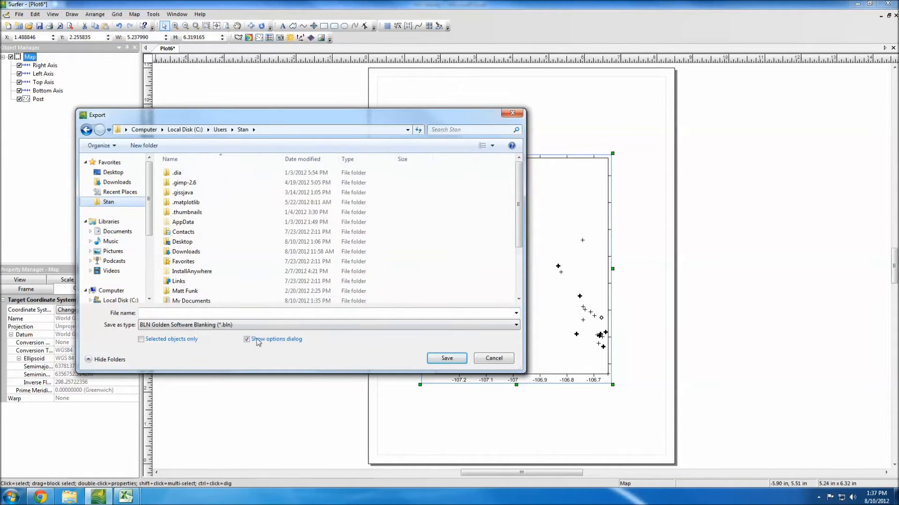
pyautogui.click(113, 172)
pyautogui.click(257, 325)
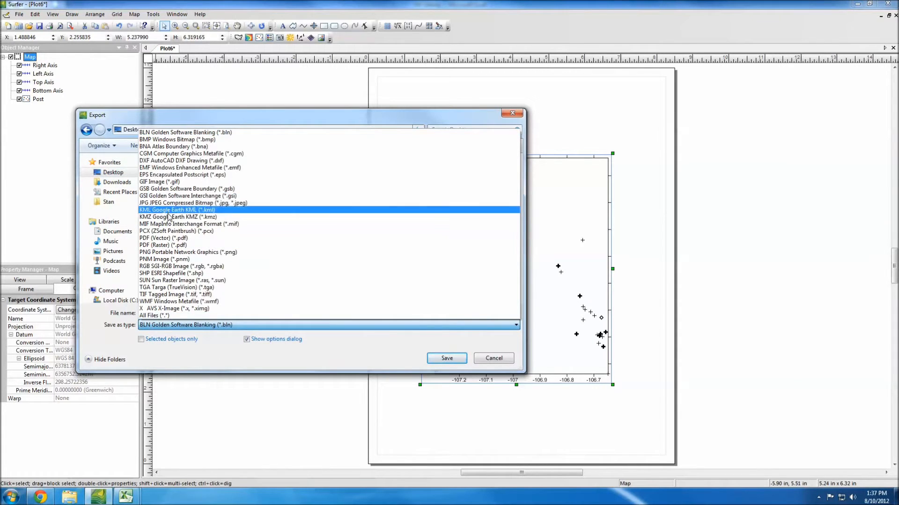
pyautogui.click(166, 209)
pyautogui.click(253, 312)
pyautogui.write('test')
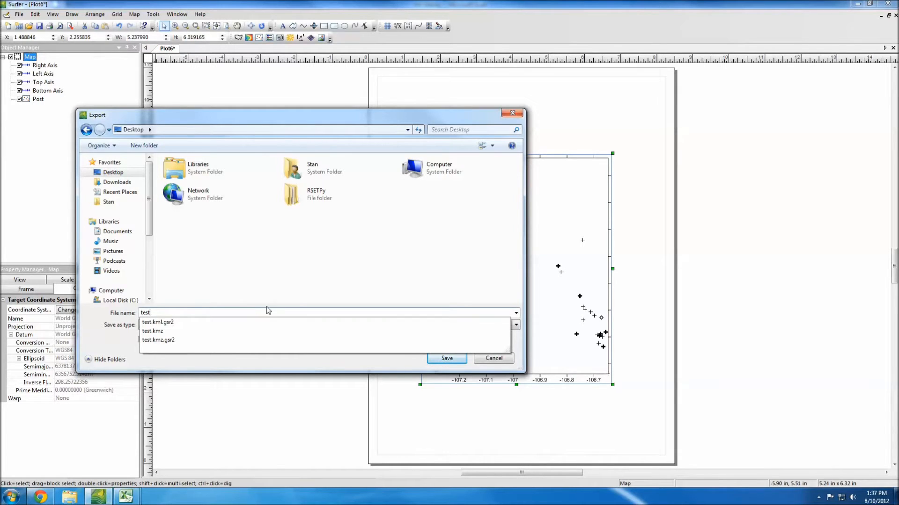
pyautogui.click(298, 288)
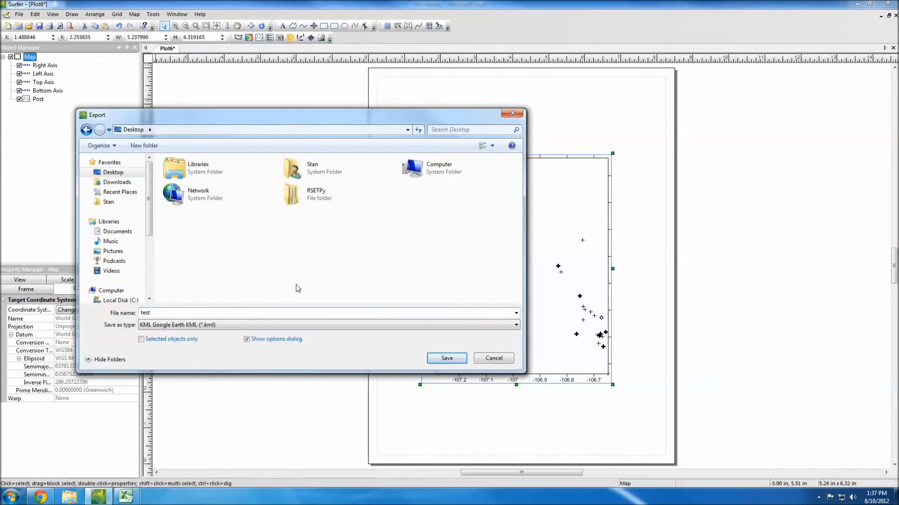
# Step: Save the KML export with application scaling and spatial references stored in the internal file format
pyautogui.click(447, 358)
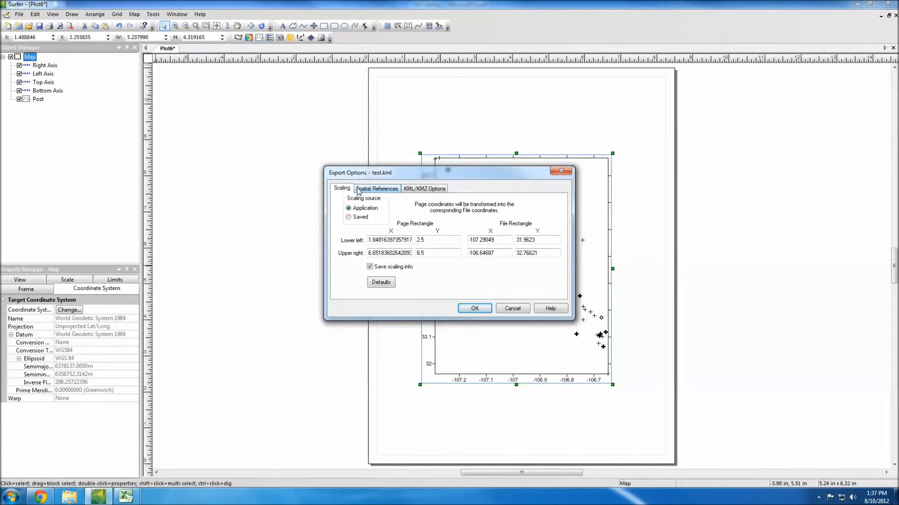
pyautogui.click(379, 189)
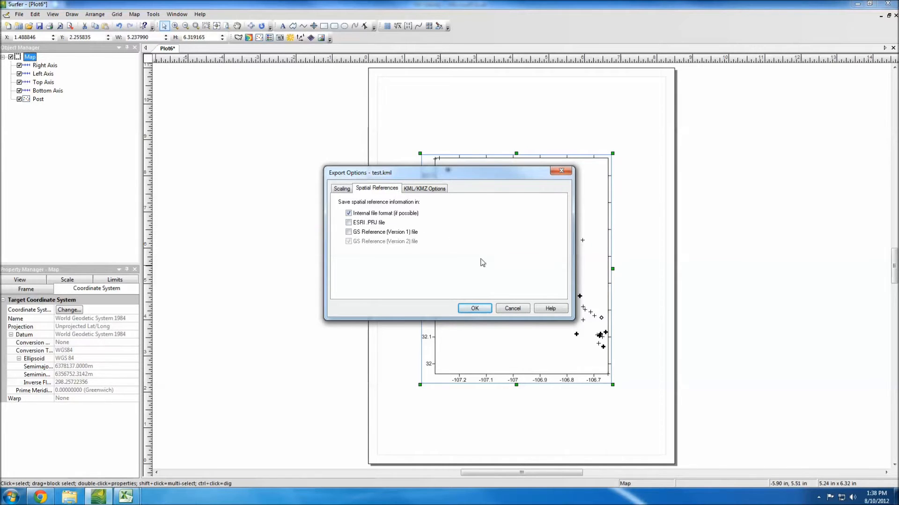
pyautogui.click(473, 308)
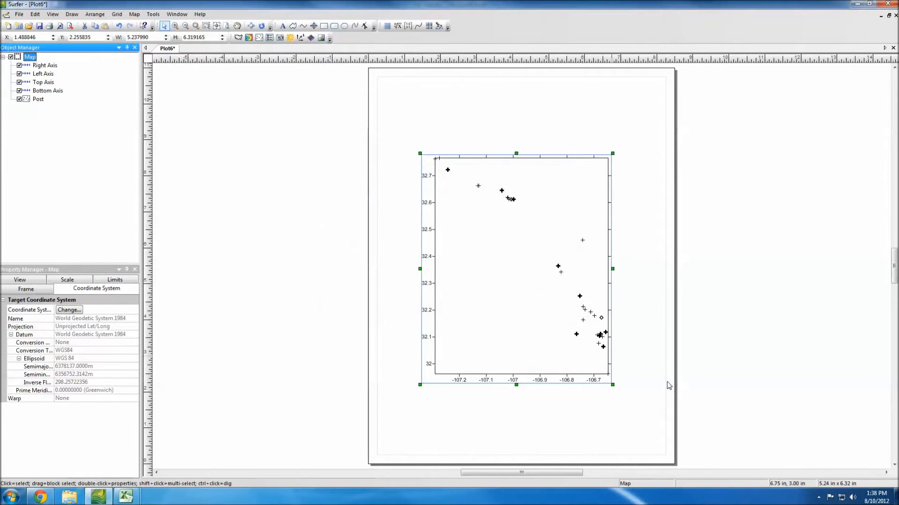
# Step: Minimize the open windows and move test.kml.gsr2, test.kmz.gsr2 and the test KMZ file from the desktop to the Recycle Bin
pyautogui.click(857, 4)
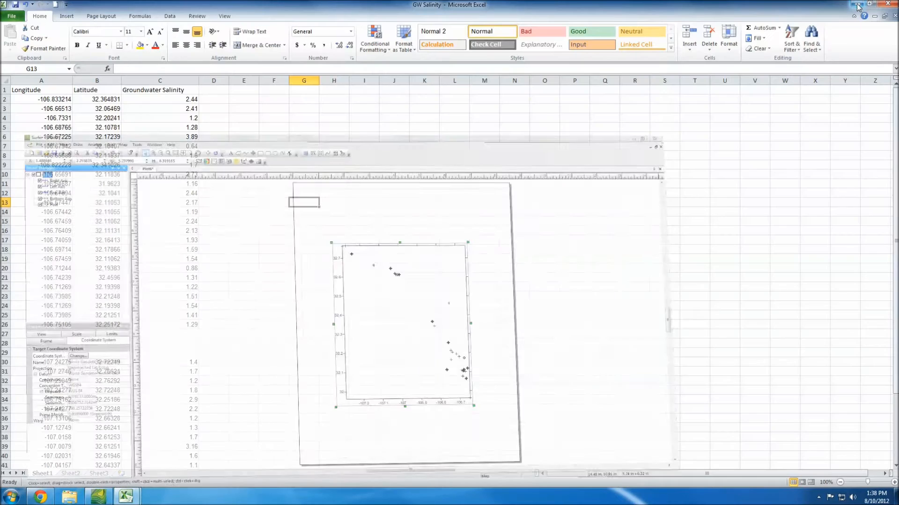
pyautogui.click(857, 5)
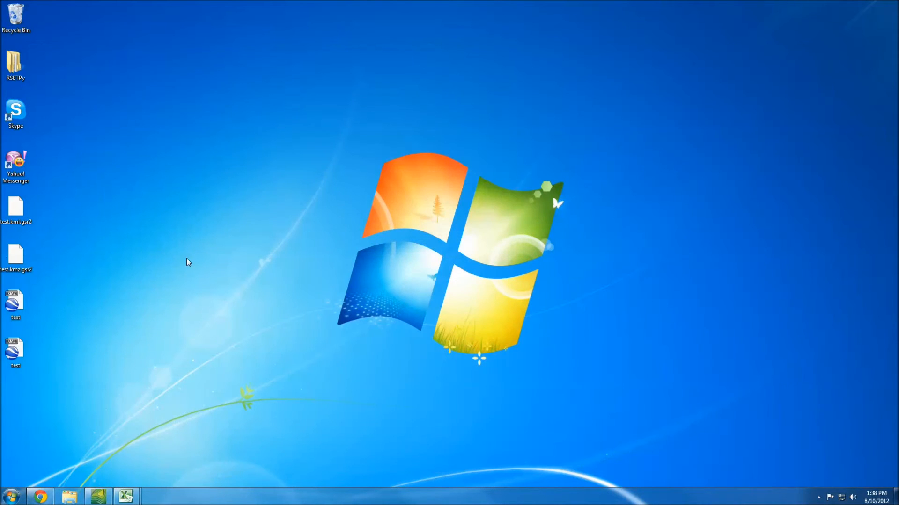
pyautogui.click(16, 302)
pyautogui.click(47, 193)
pyautogui.moveTo(42, 228); pyautogui.dragTo(17, 23)
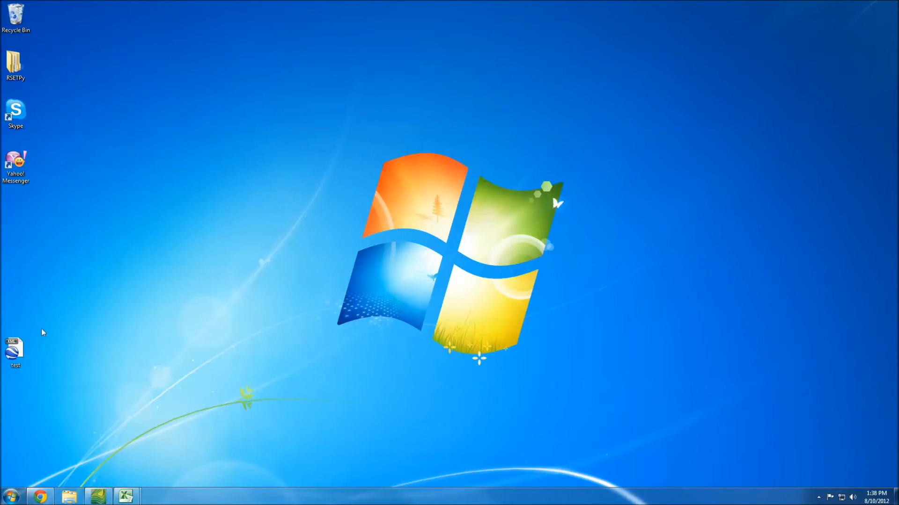
# Step: View the exported test KML in Google Earth, close it discarding the temporary places, and return to Surfer
pyautogui.doubleClick(16, 354)
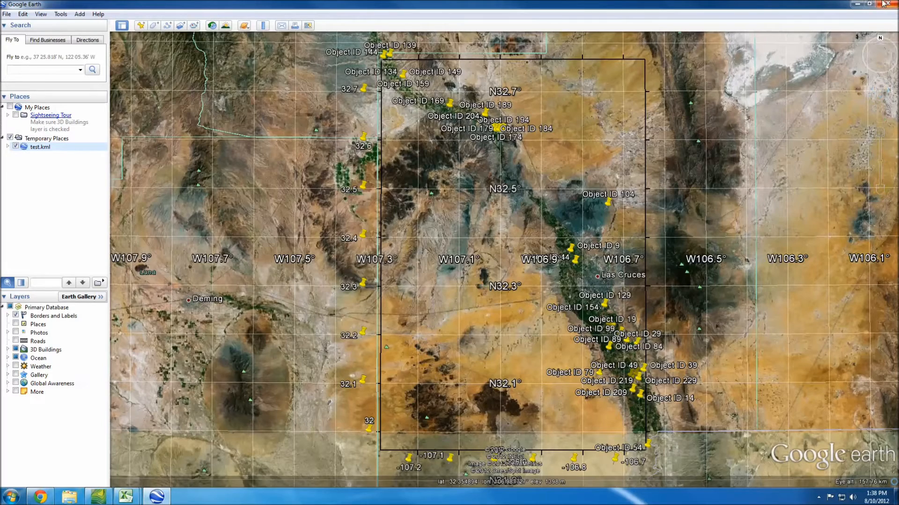
pyautogui.hotkey('alt', 'F4')
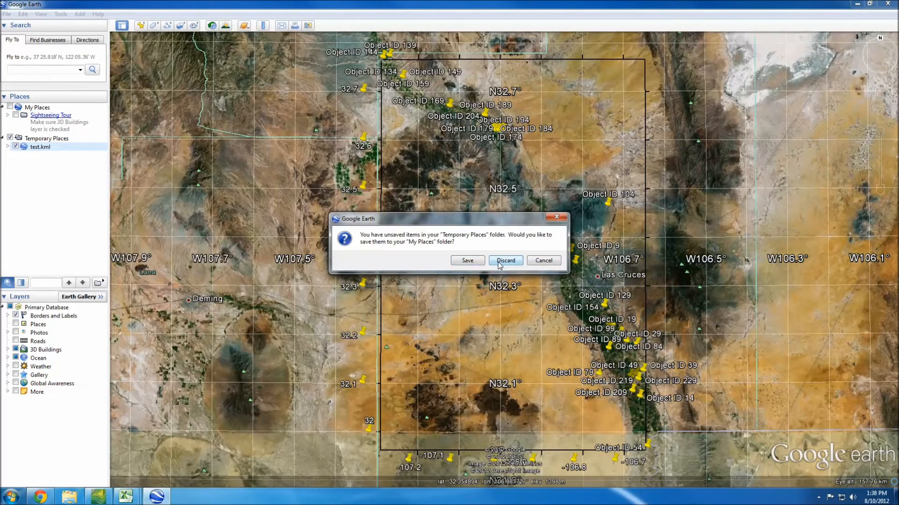
pyautogui.click(499, 265)
pyautogui.click(99, 497)
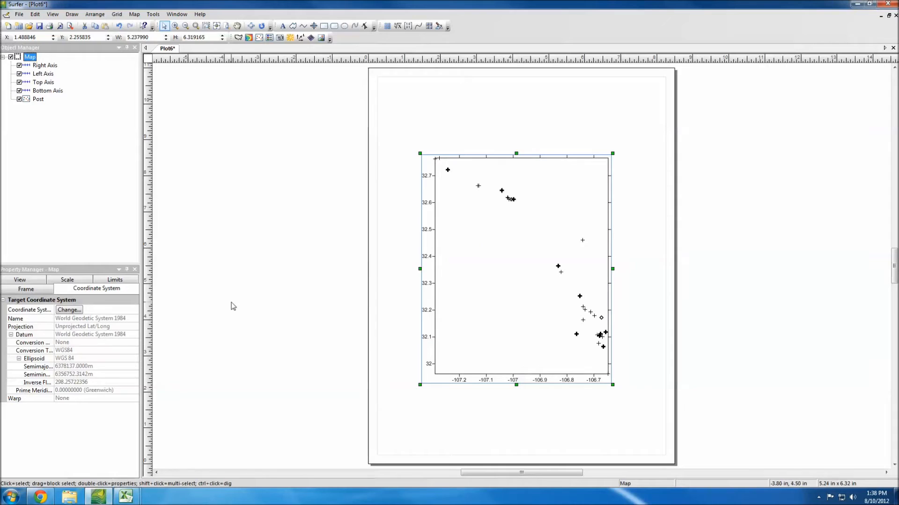
# Step: Add a contour layer to the post map from the GW Salinity grid file in the Documents library
pyautogui.click(109, 178)
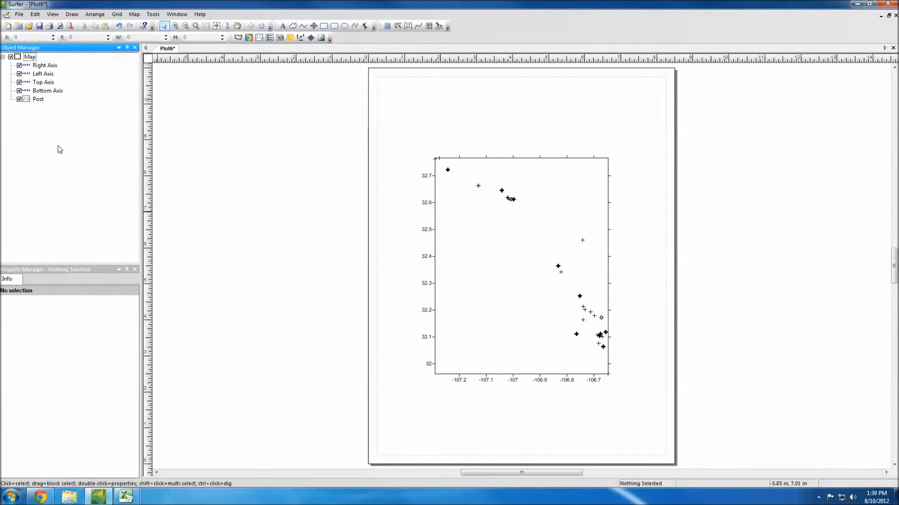
pyautogui.click(30, 102)
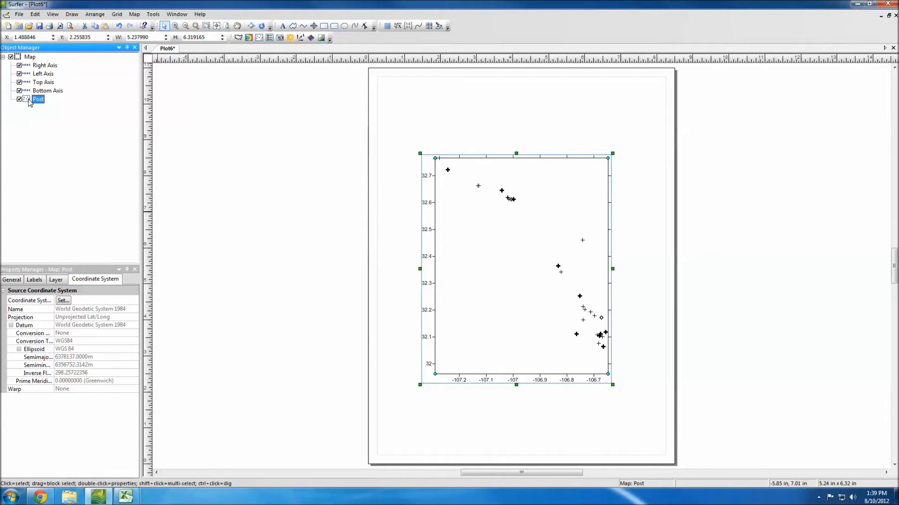
pyautogui.rightClick(29, 101)
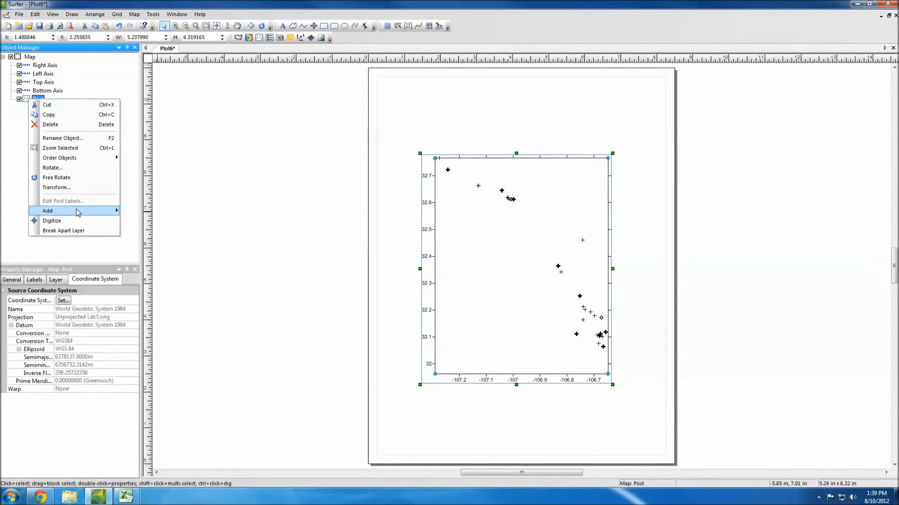
pyautogui.moveTo(78, 213)
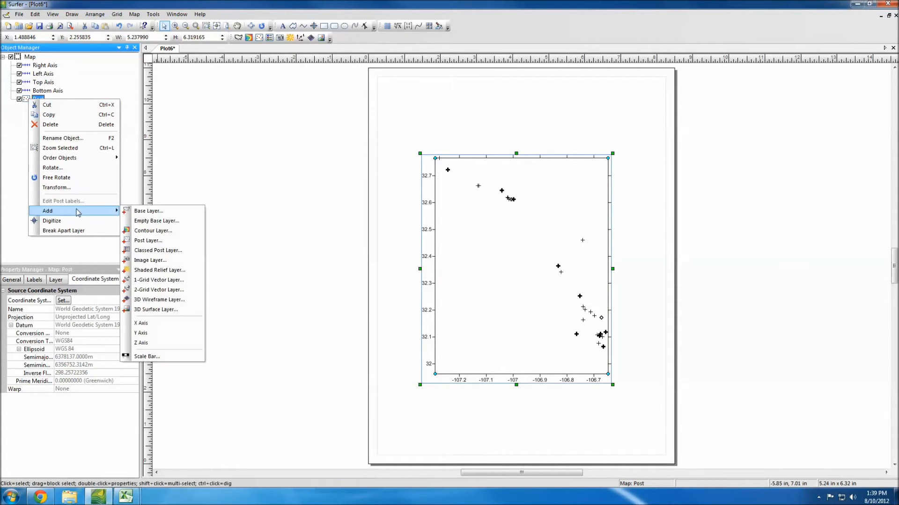
pyautogui.click(148, 231)
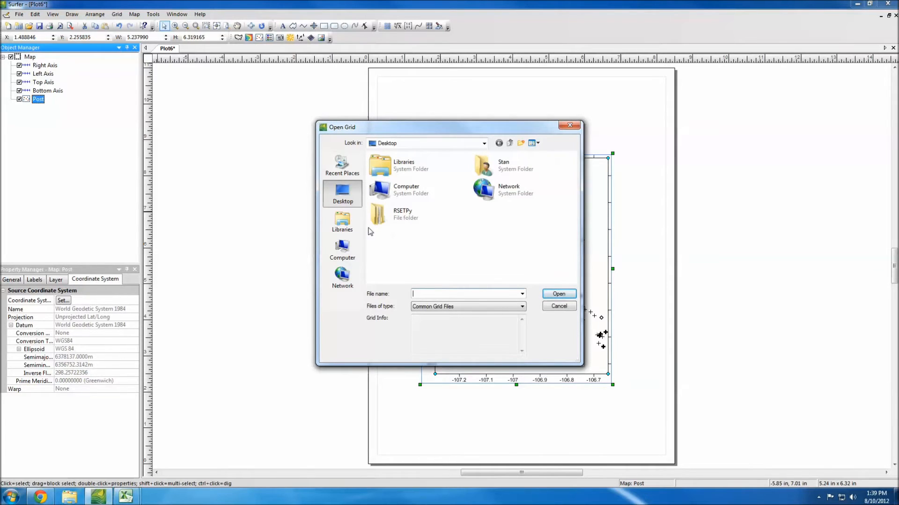
pyautogui.click(353, 232)
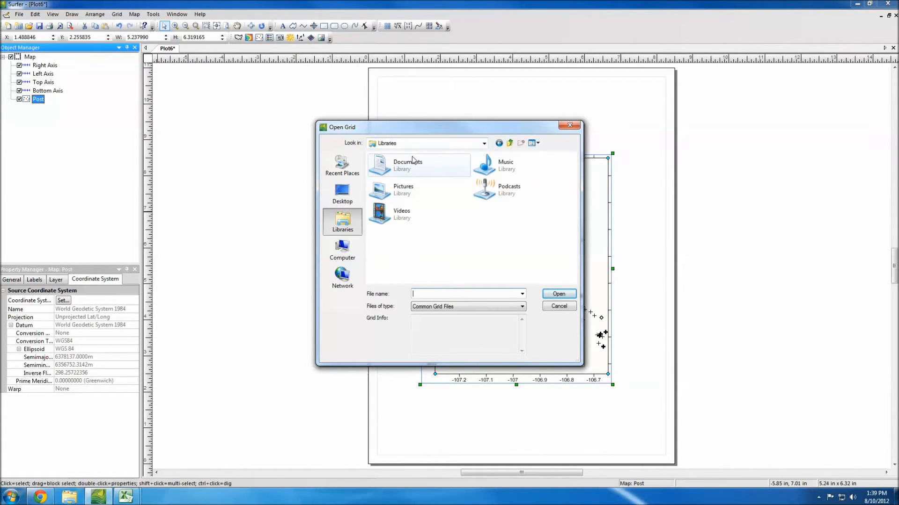
pyautogui.doubleClick(415, 161)
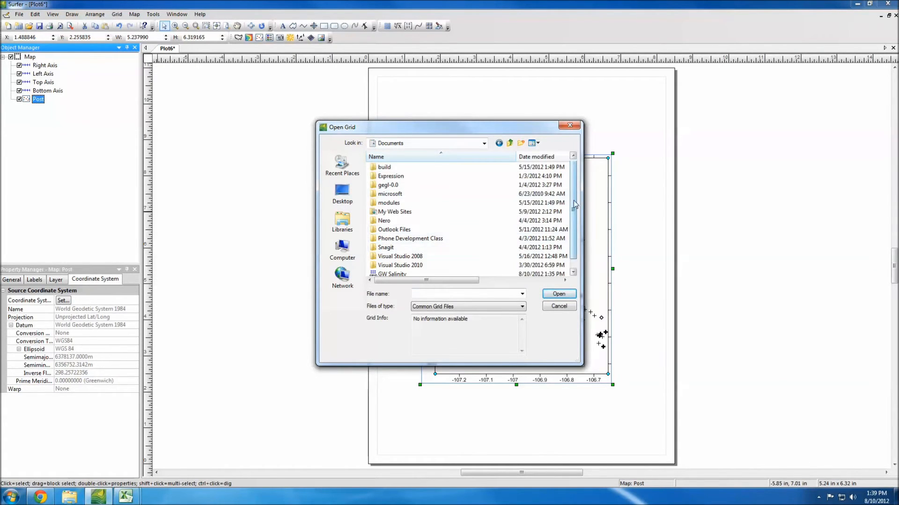
pyautogui.scroll(-1, 573, 200)
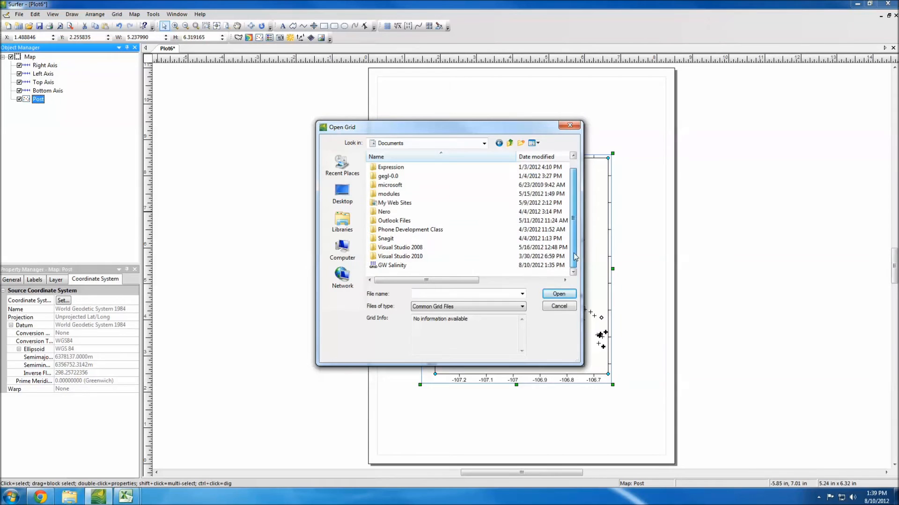
pyautogui.click(387, 266)
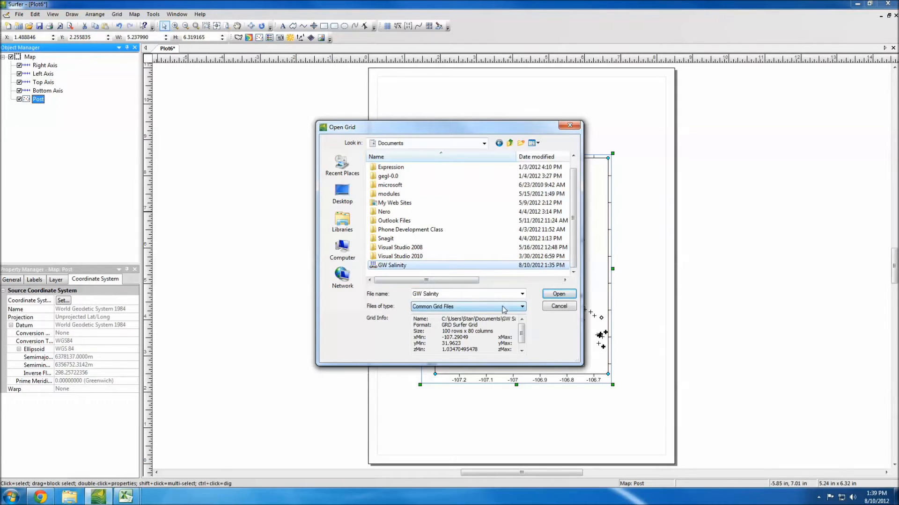
pyautogui.click(558, 294)
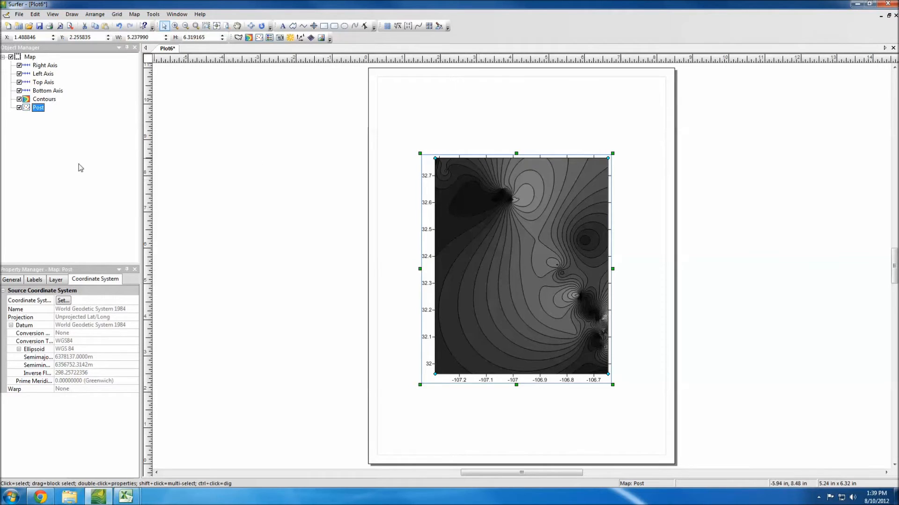
# Step: Export the whole post and contour map to the desktop as Google Earth KML, replacing the existing test file
pyautogui.click(49, 159)
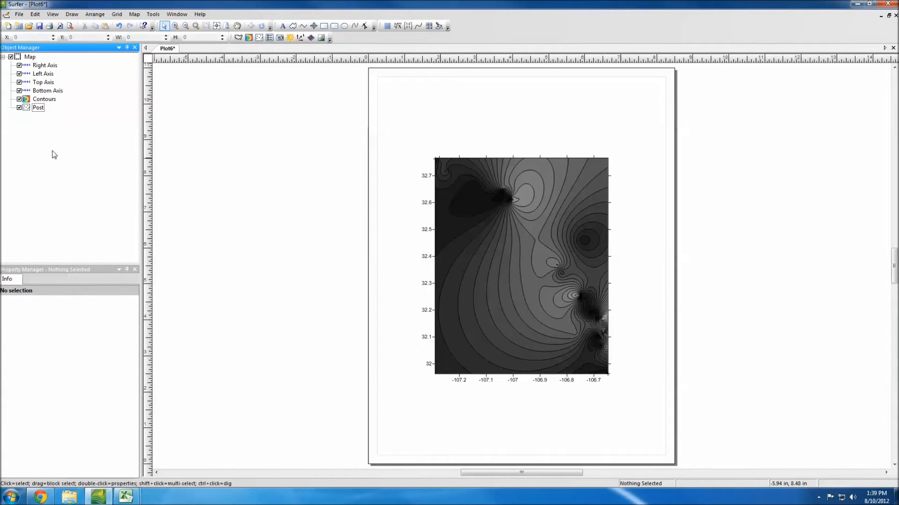
pyautogui.click(19, 14)
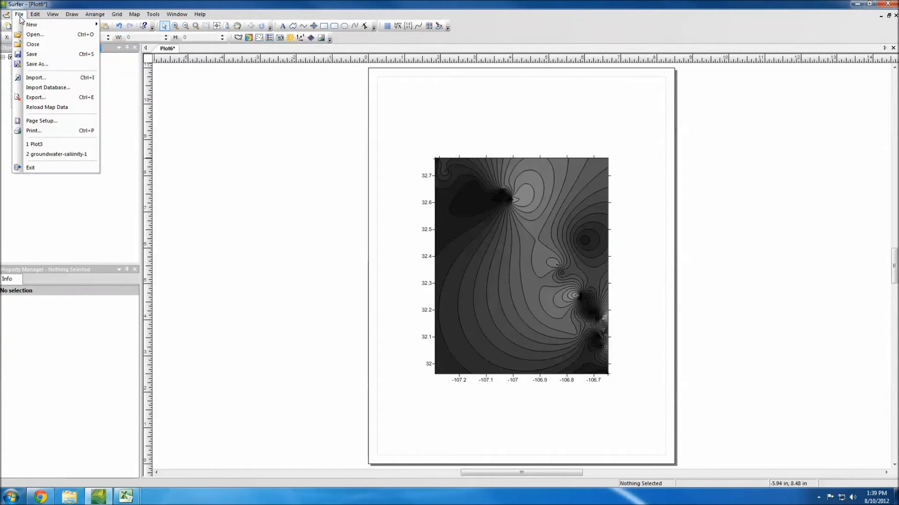
pyautogui.click(34, 96)
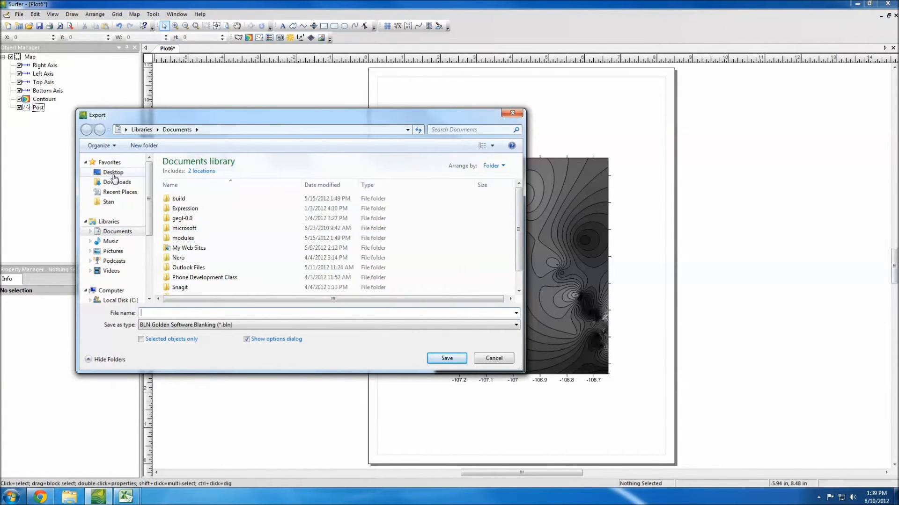
pyautogui.click(113, 173)
pyautogui.click(211, 325)
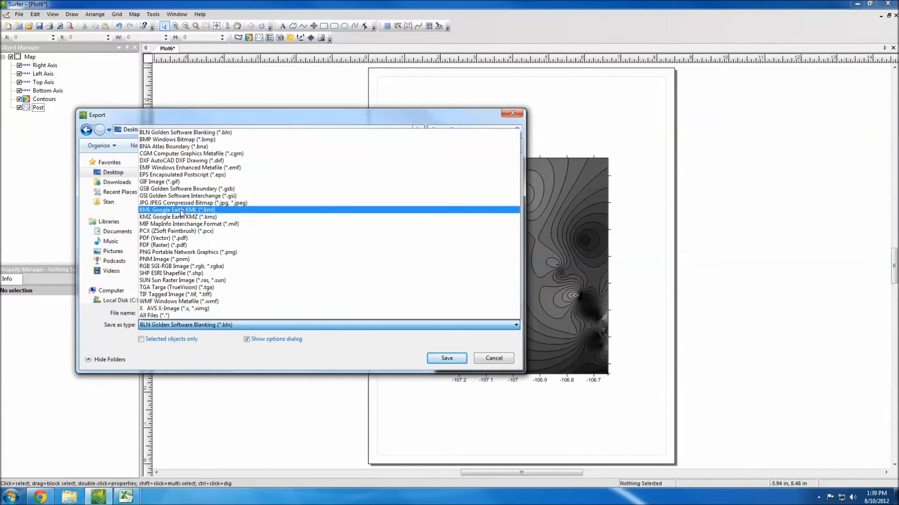
pyautogui.click(178, 211)
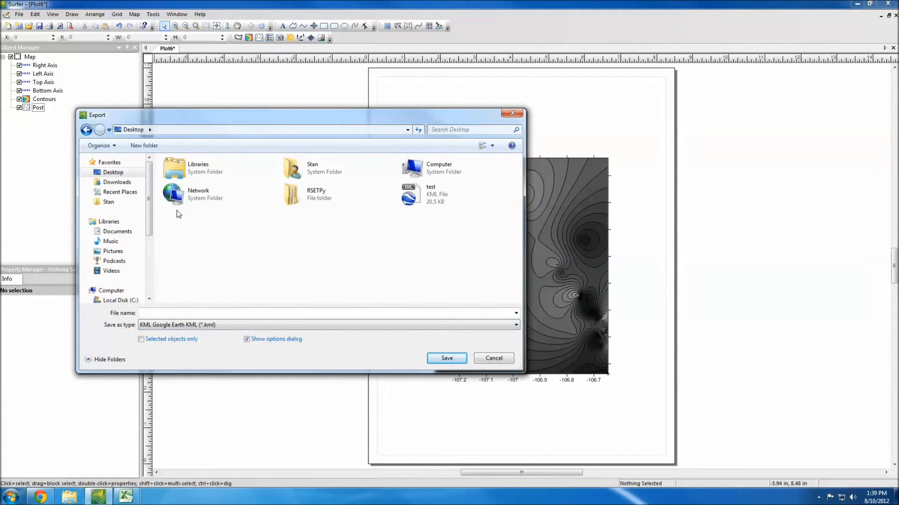
pyautogui.click(419, 196)
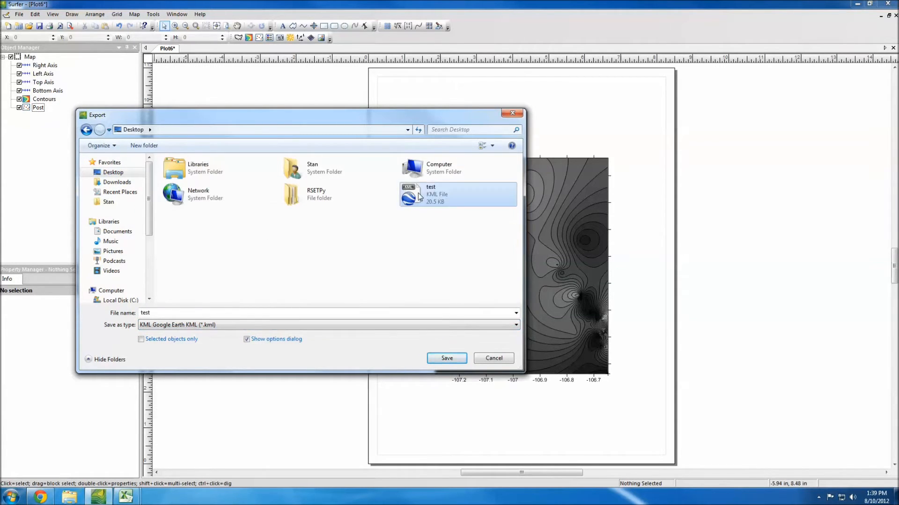
pyautogui.click(458, 359)
pyautogui.click(477, 250)
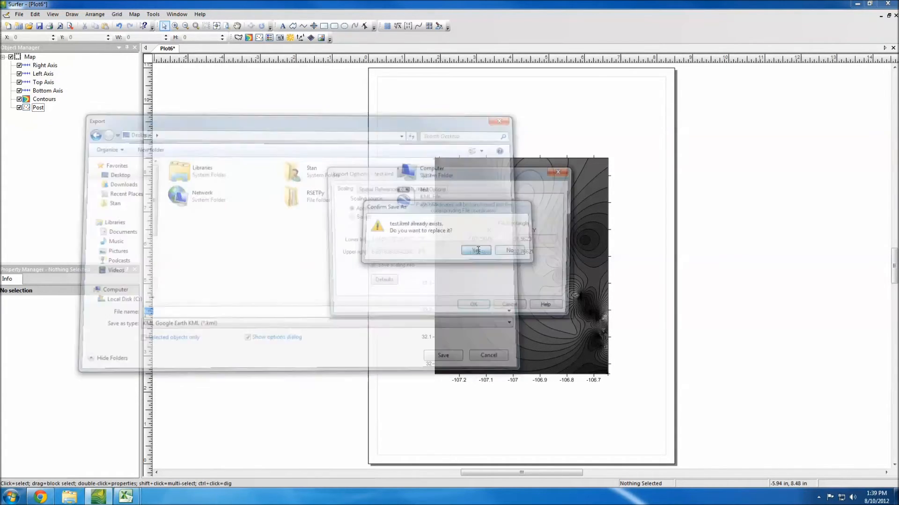
# Step: Complete the KML export with application scaling and spatial references stored in the internal file format
pyautogui.click(377, 188)
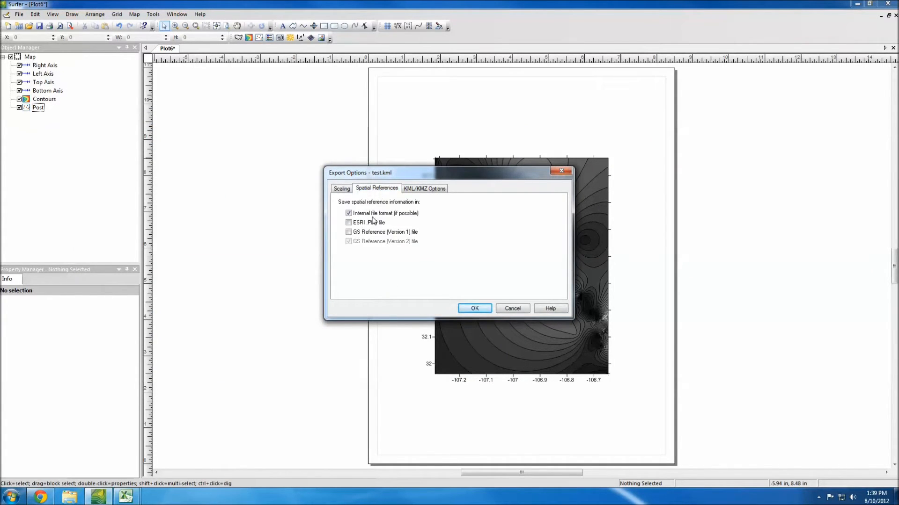
pyautogui.click(343, 189)
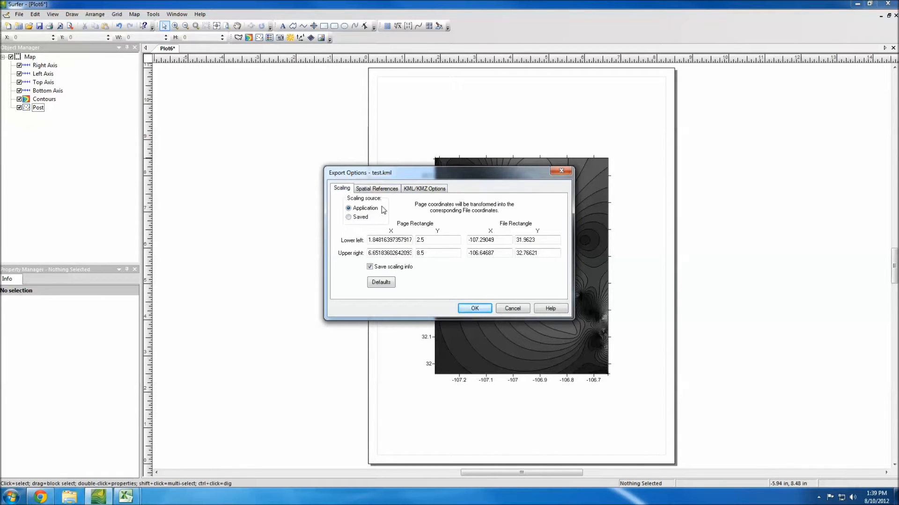
pyautogui.click(473, 308)
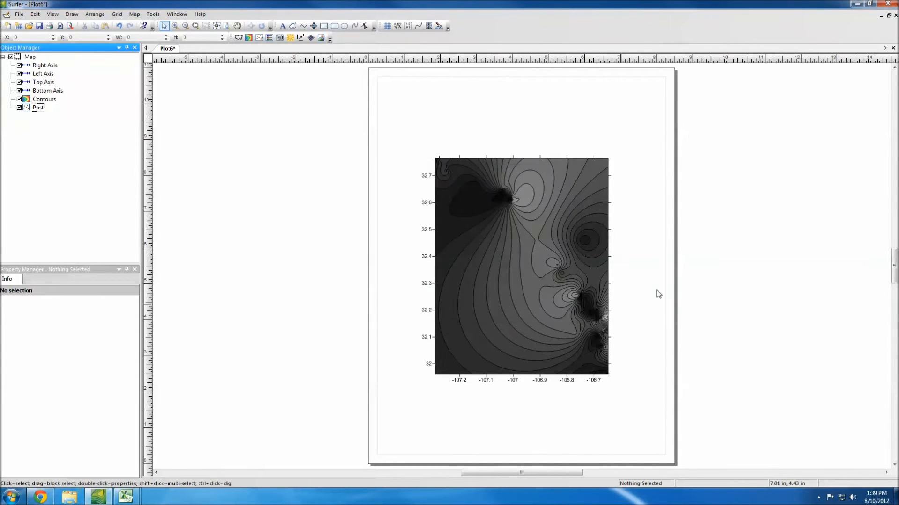
# Step: Minimize Surfer, view the exported test KML in Google Earth, close it discarding the temporary places, and return to Surfer
pyautogui.click(857, 4)
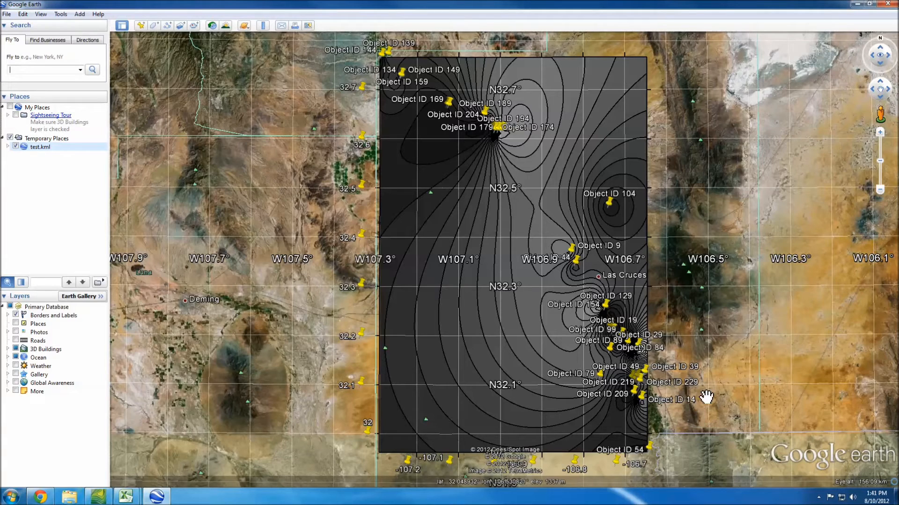
pyautogui.click(894, 4)
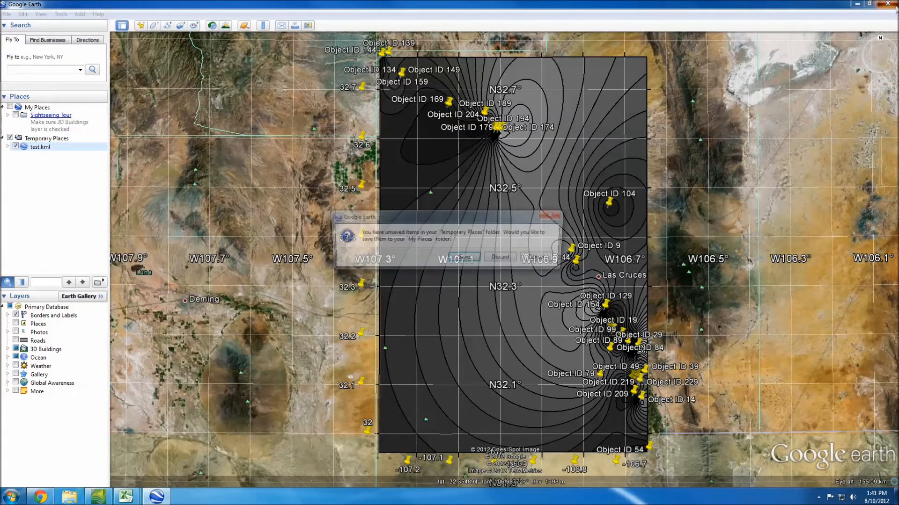
pyautogui.click(513, 260)
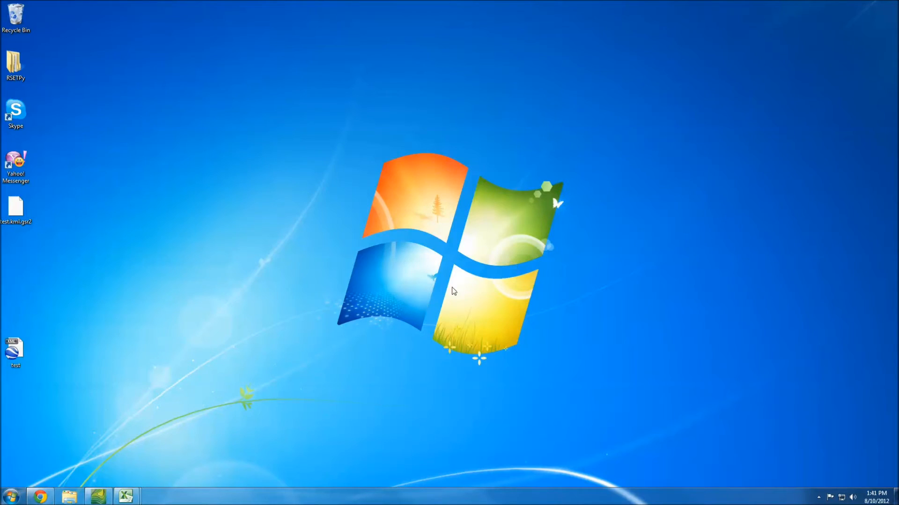
pyautogui.click(98, 496)
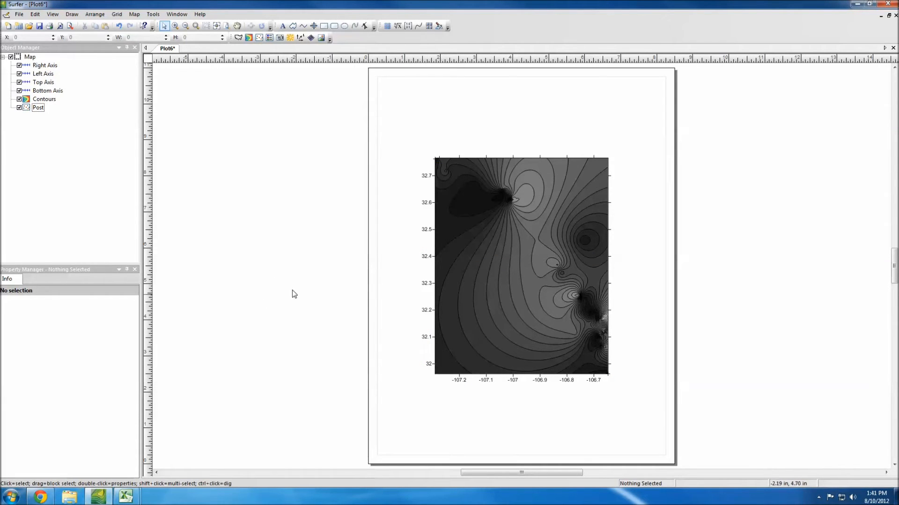
# Step: Set the fill colors of the Contours layer to the Geology2 color map
pyautogui.click(47, 100)
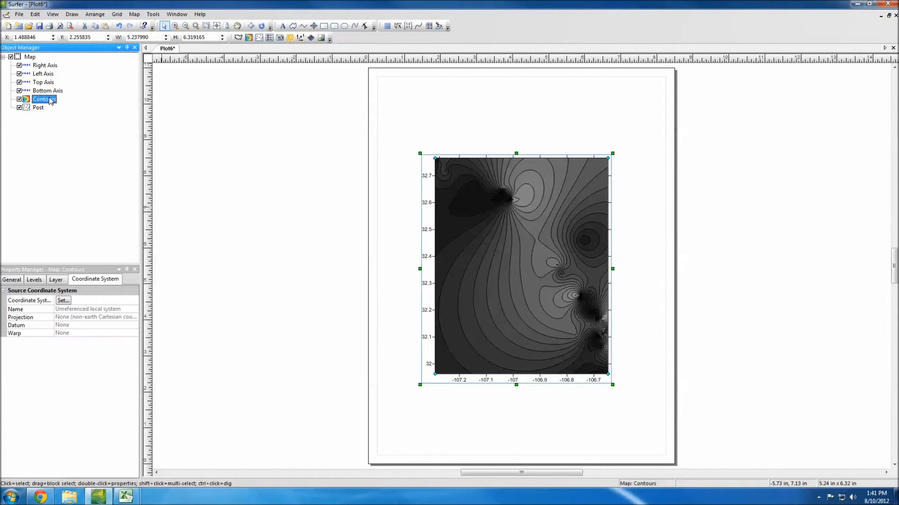
pyautogui.click(12, 279)
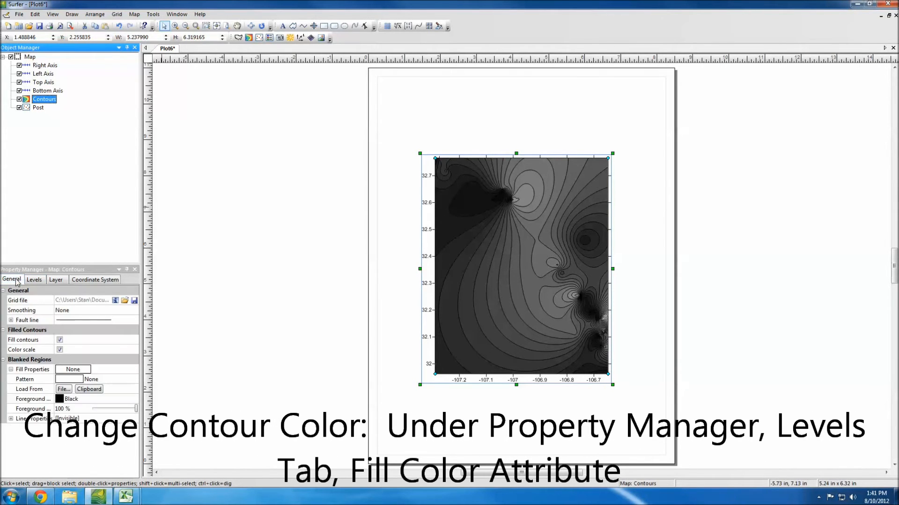
pyautogui.click(42, 283)
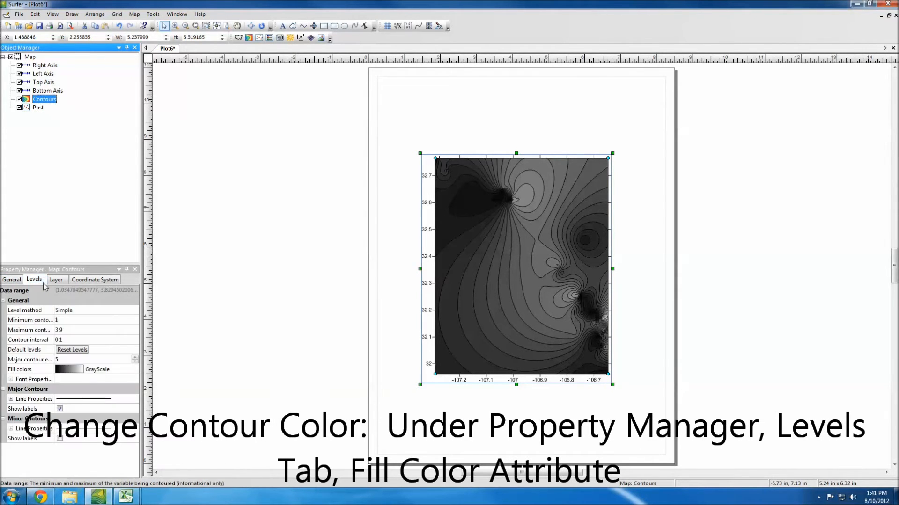
pyautogui.click(109, 370)
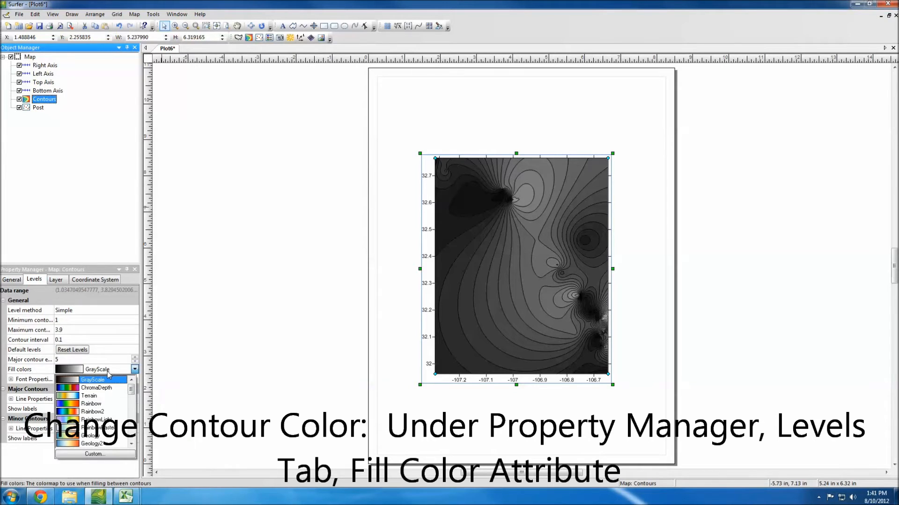
pyautogui.click(87, 444)
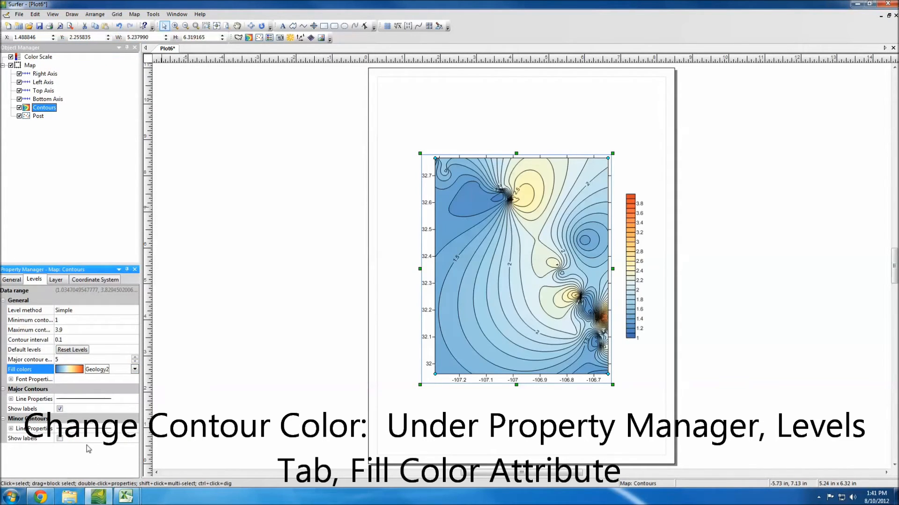
pyautogui.click(69, 161)
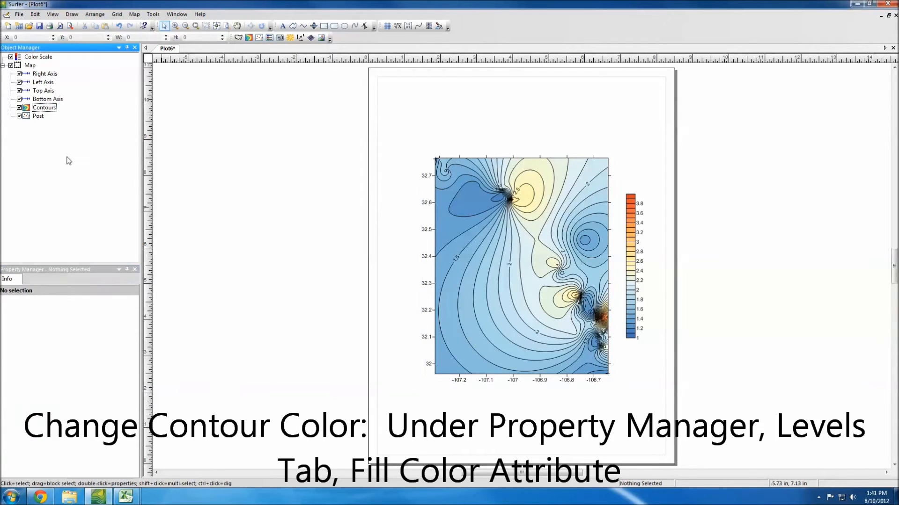
# Step: Export the recolored map as Google Earth KML over the desktop's test file, using application scaling
pyautogui.click(18, 14)
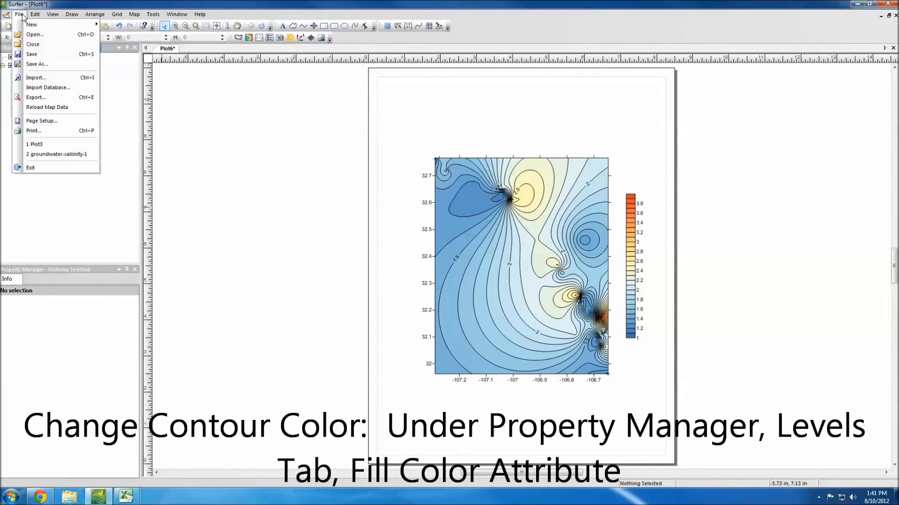
pyautogui.click(28, 98)
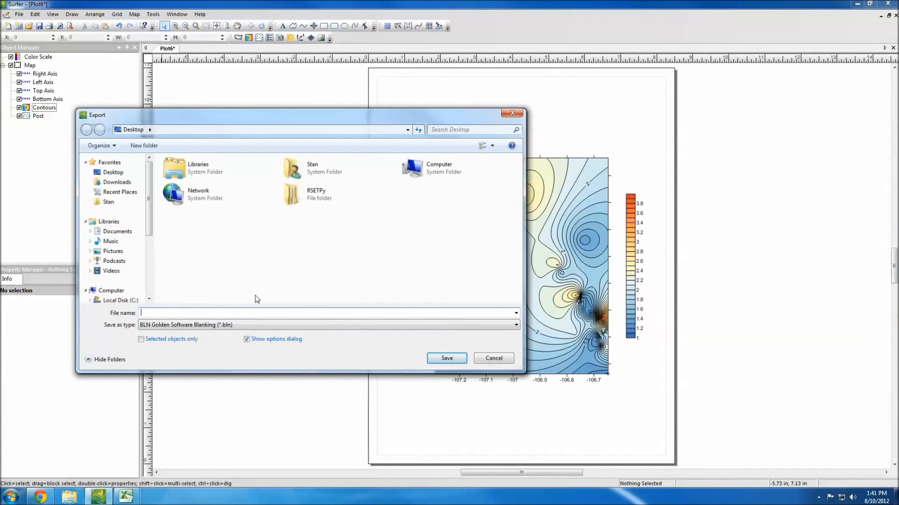
pyautogui.click(240, 327)
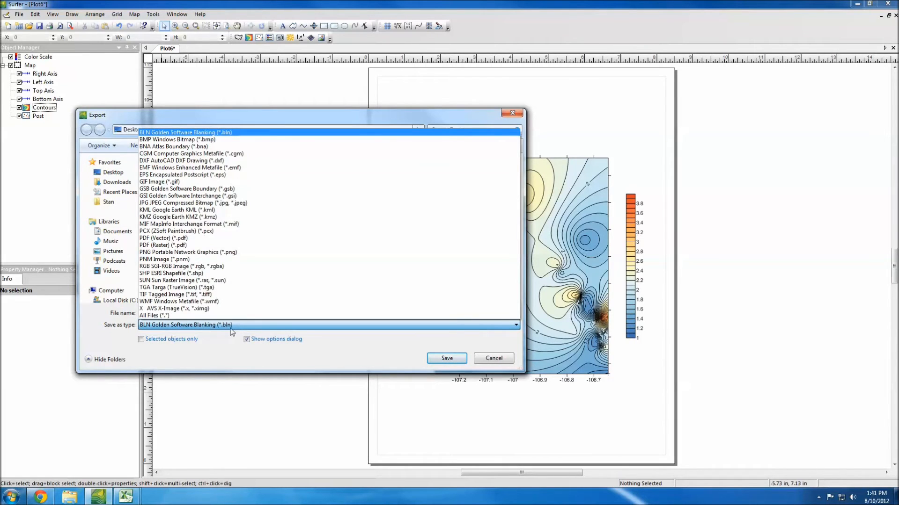
pyautogui.click(225, 210)
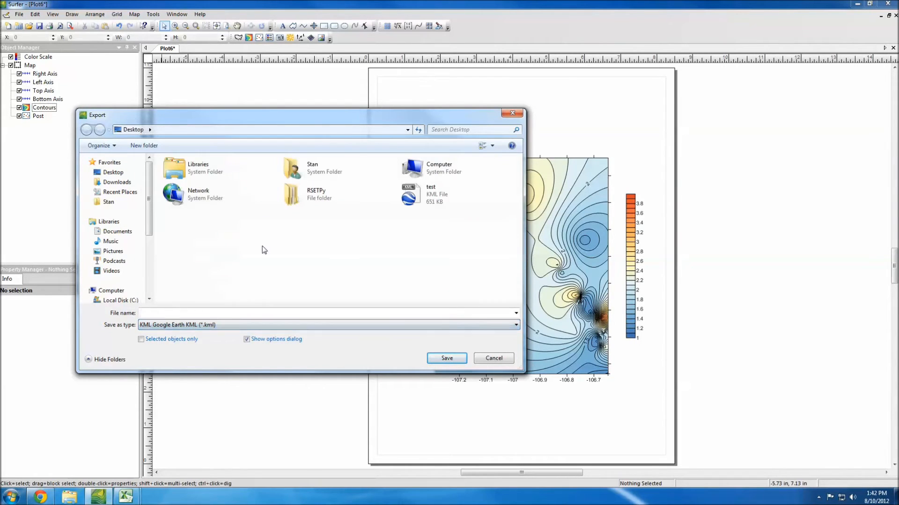
pyautogui.click(404, 188)
pyautogui.click(445, 358)
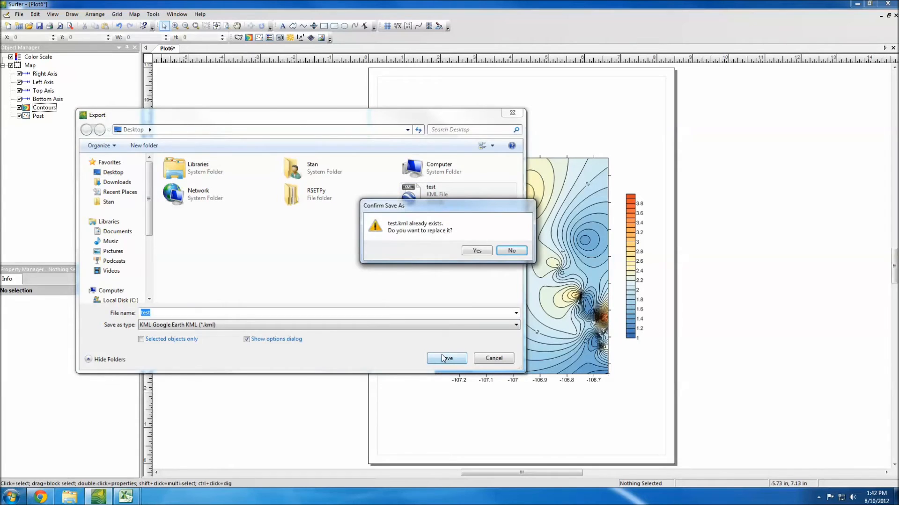
pyautogui.click(474, 251)
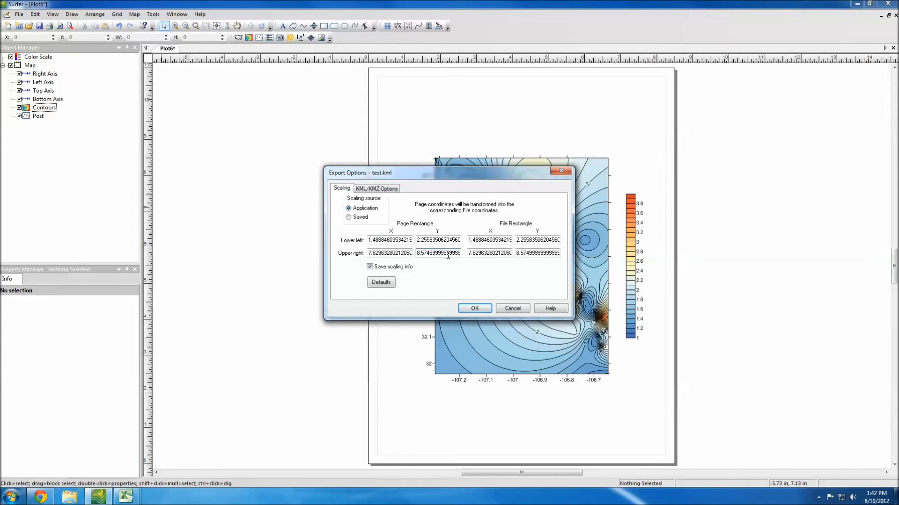
pyautogui.click(475, 308)
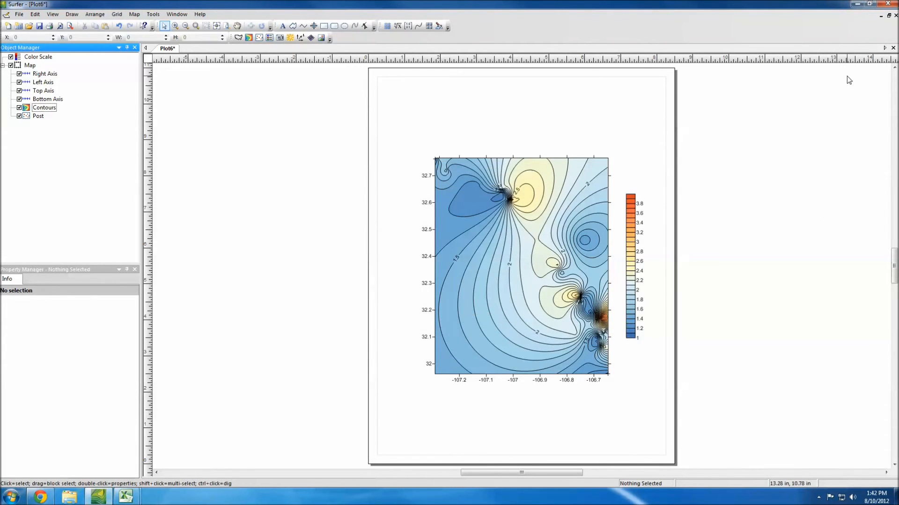
# Step: Open the desktop's test KML in Google Earth to check the map's placement, close it discarding the temporary places, and return to Surfer
pyautogui.click(855, 5)
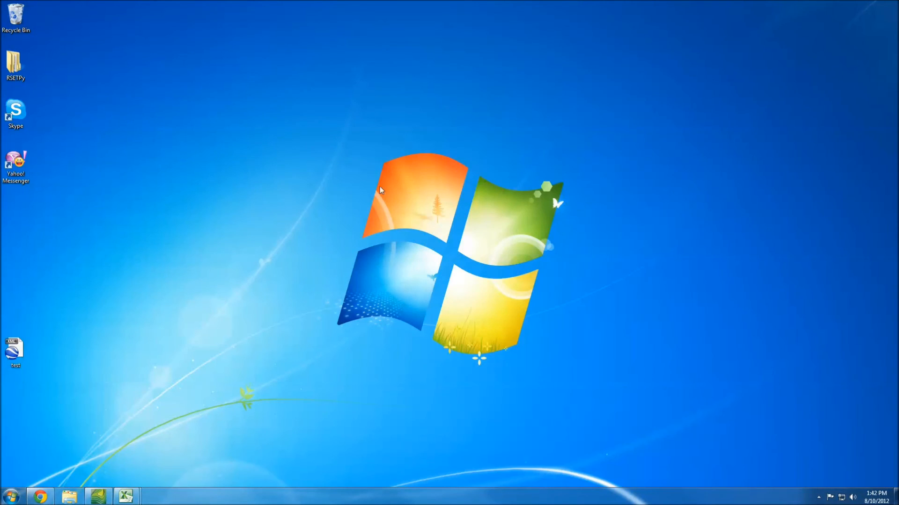
pyautogui.doubleClick(14, 359)
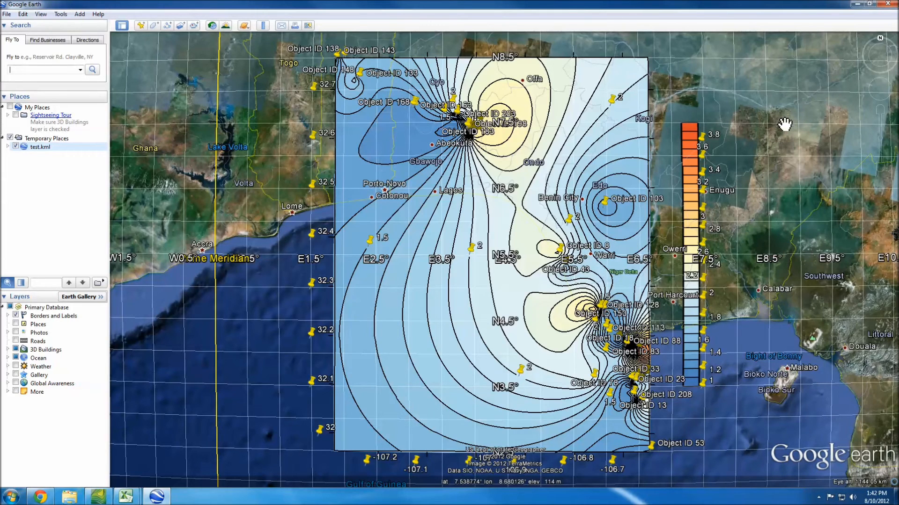
pyautogui.click(887, 5)
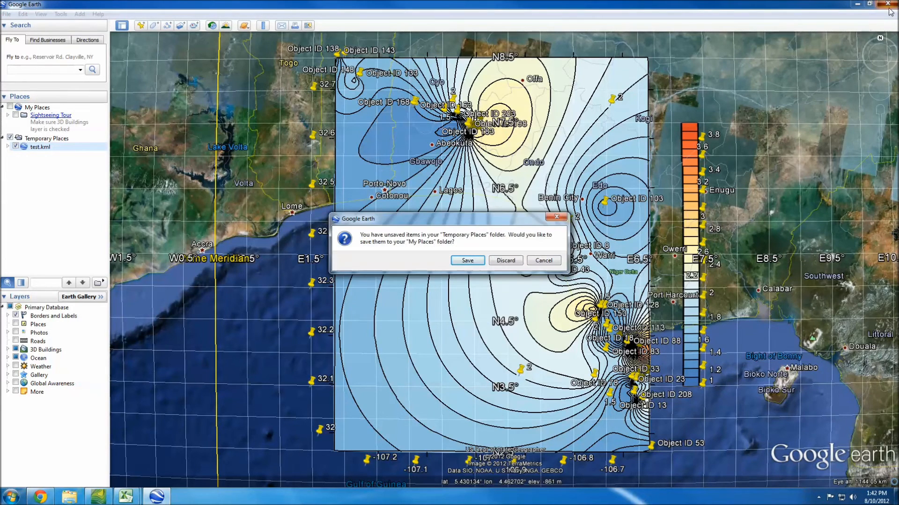
pyautogui.click(510, 261)
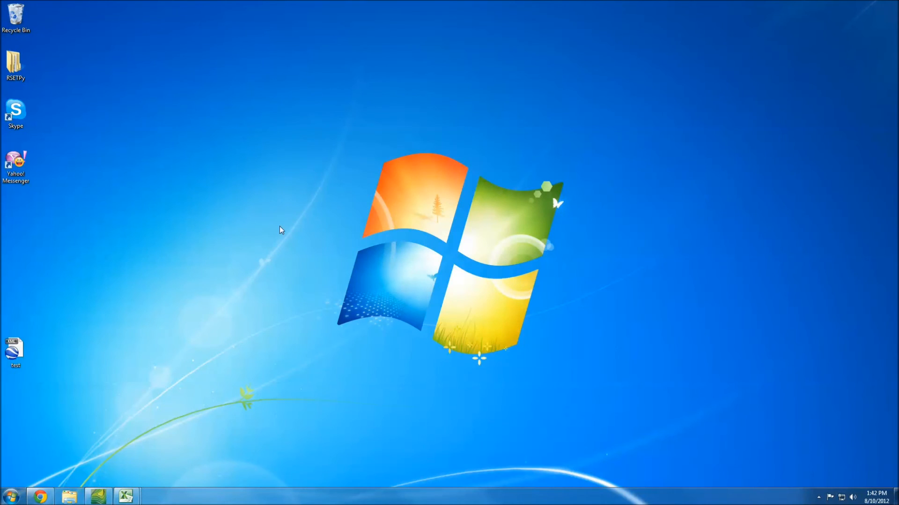
pyautogui.click(97, 497)
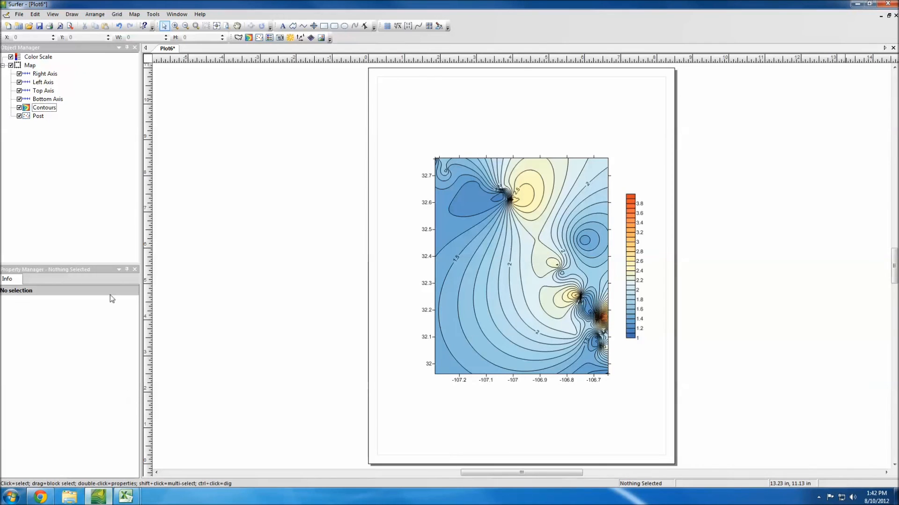
# Step: Delete the color scale from the plot
pyautogui.click(71, 201)
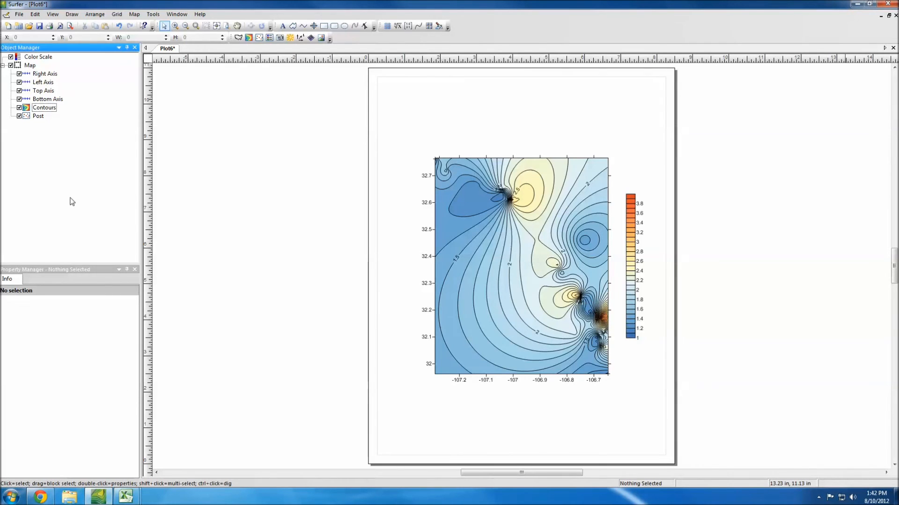
pyautogui.click(29, 58)
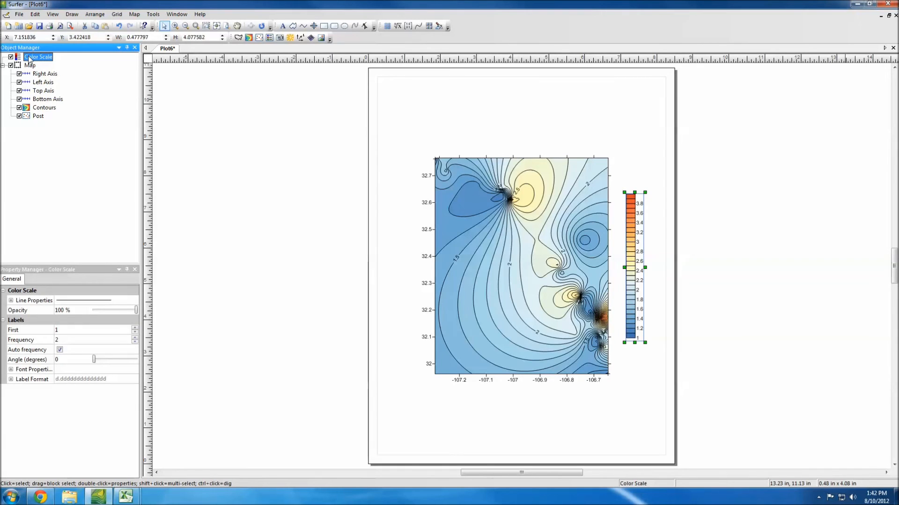
pyautogui.rightClick(29, 58)
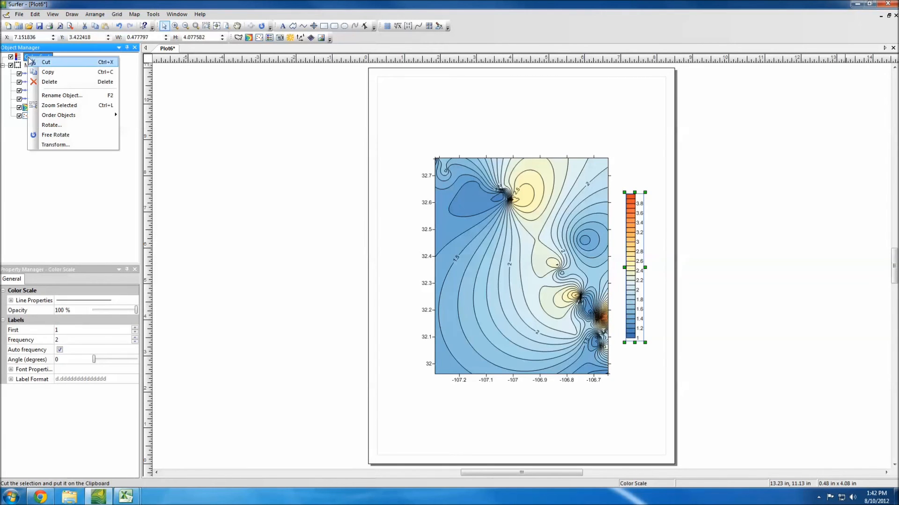
pyautogui.click(40, 81)
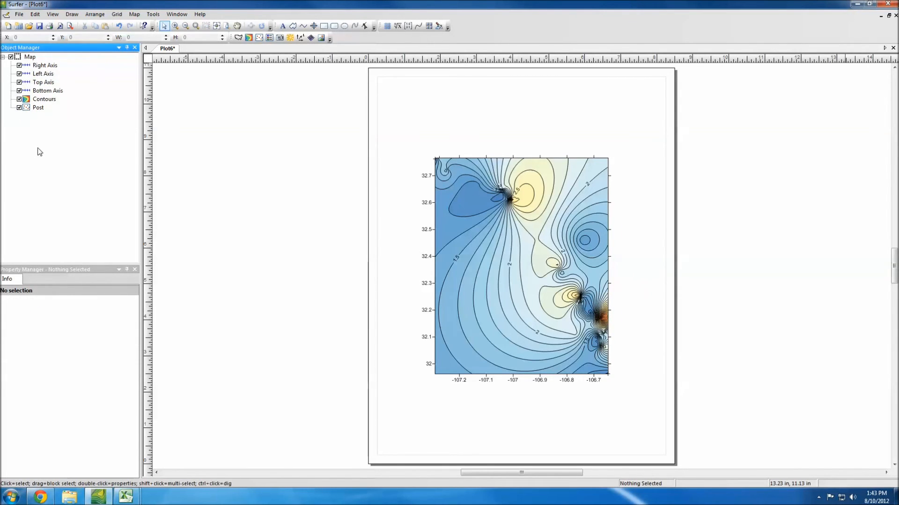
# Step: Export the map without its color scale as Google Earth KML over the desktop's test file, keeping application scaling and internal spatial references
pyautogui.click(19, 14)
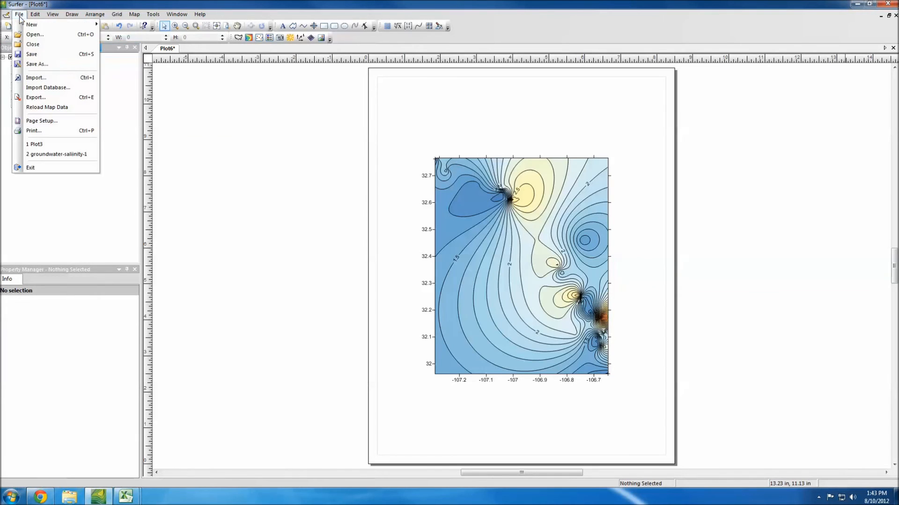
pyautogui.click(26, 96)
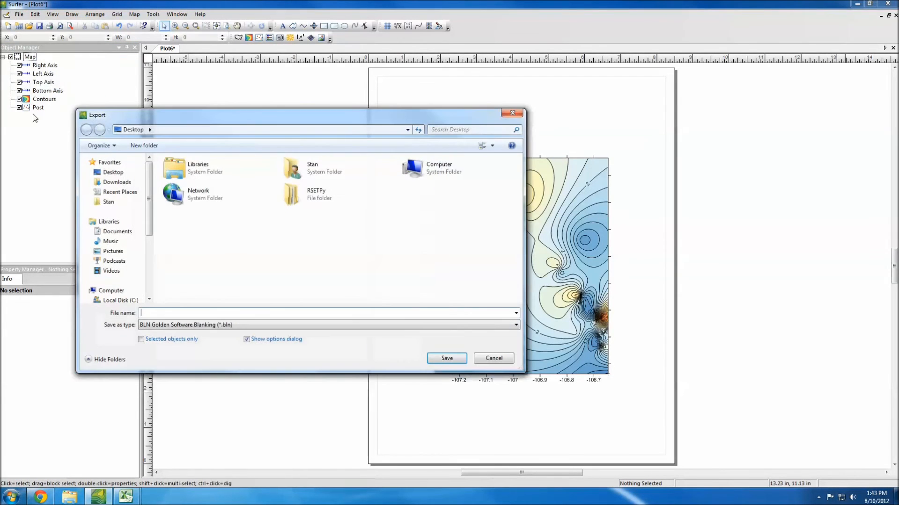
pyautogui.click(199, 325)
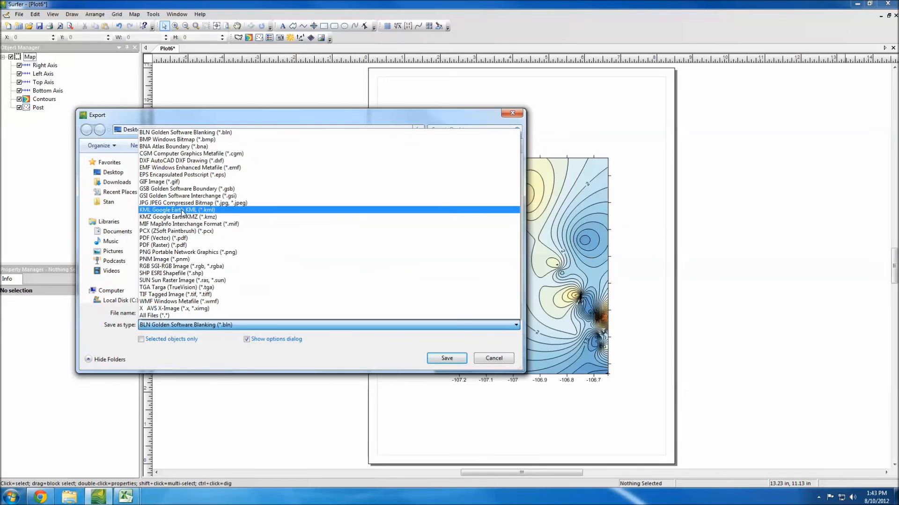
pyautogui.click(182, 210)
pyautogui.click(423, 193)
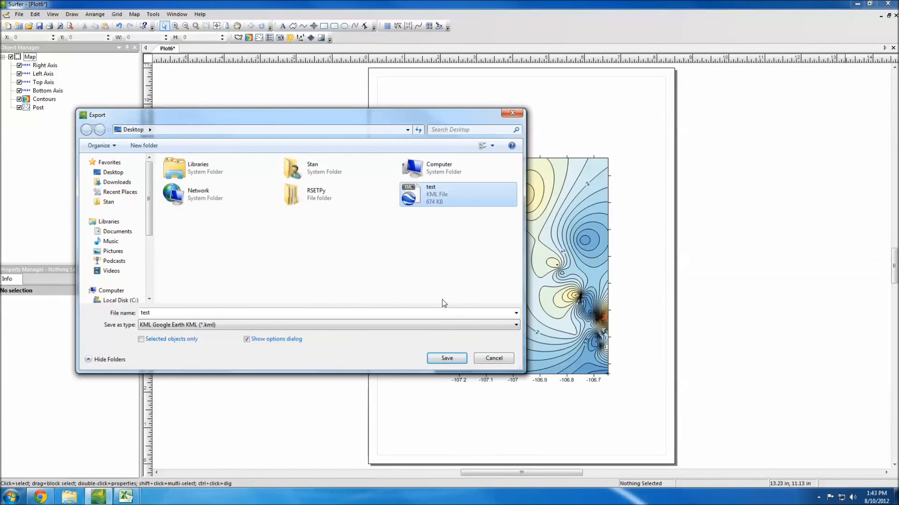
pyautogui.click(446, 359)
pyautogui.click(477, 259)
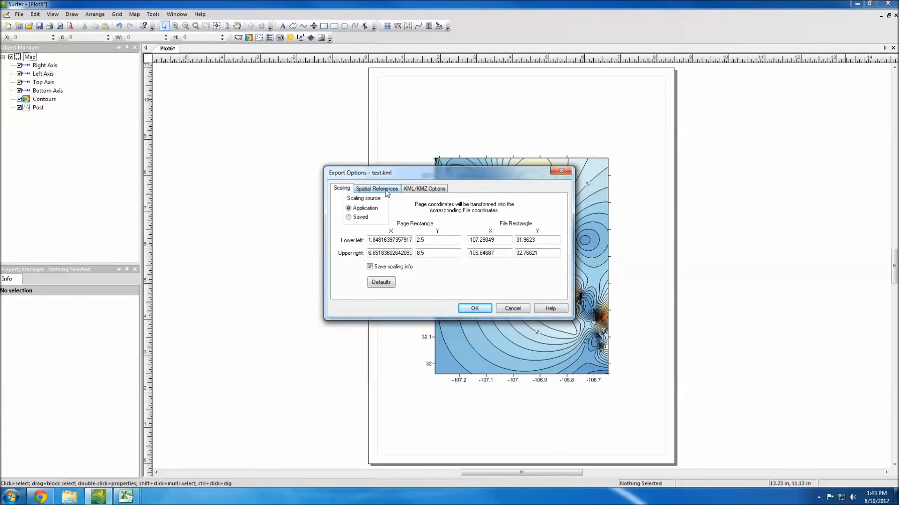
pyautogui.click(387, 192)
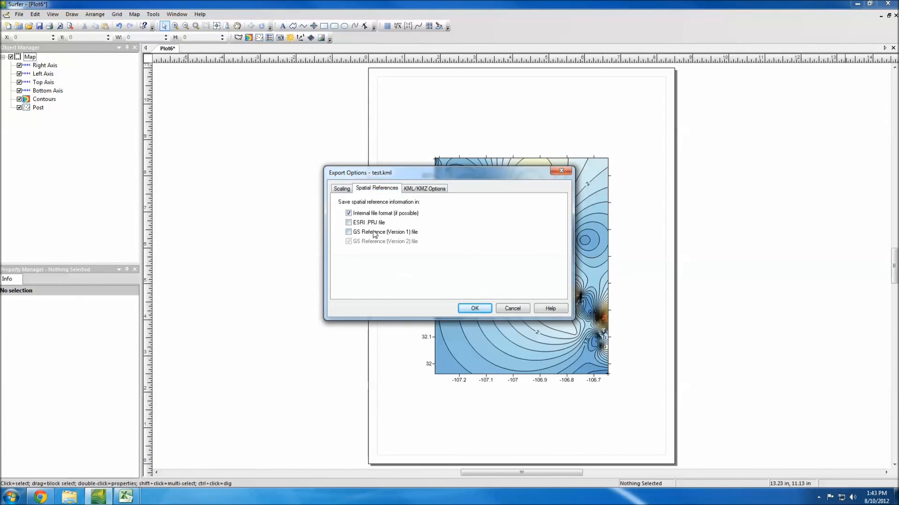
pyautogui.click(474, 309)
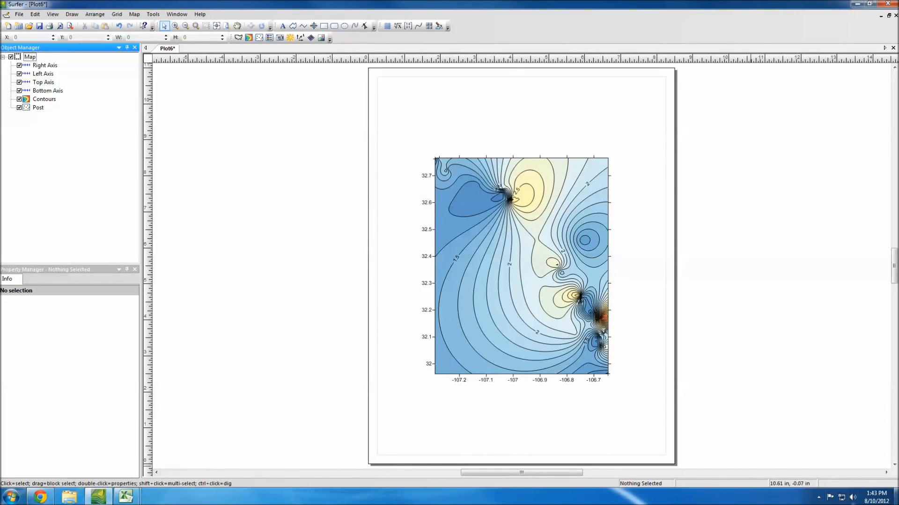
# Step: Open the re-exported test KML from the desktop in Google Earth, close it discarding the temporary places, and return to Surfer
pyautogui.click(896, 496)
pyautogui.doubleClick(14, 352)
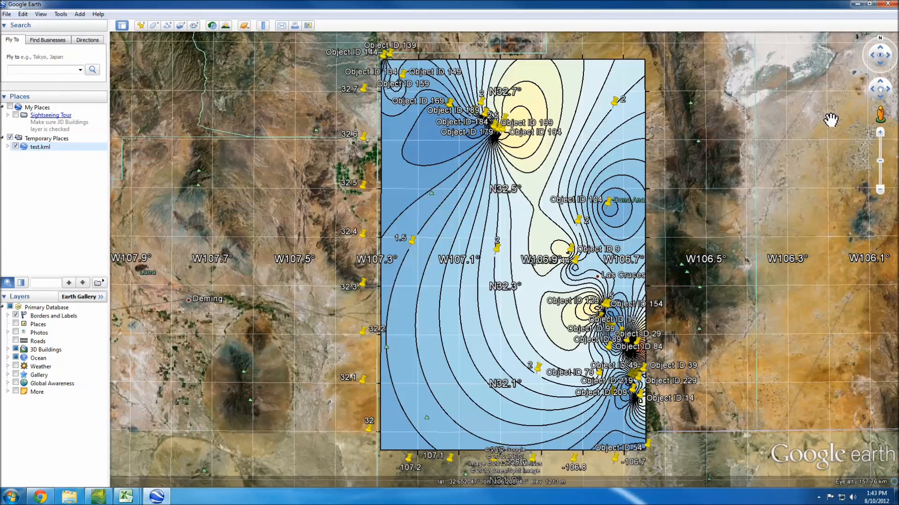
pyautogui.click(887, 4)
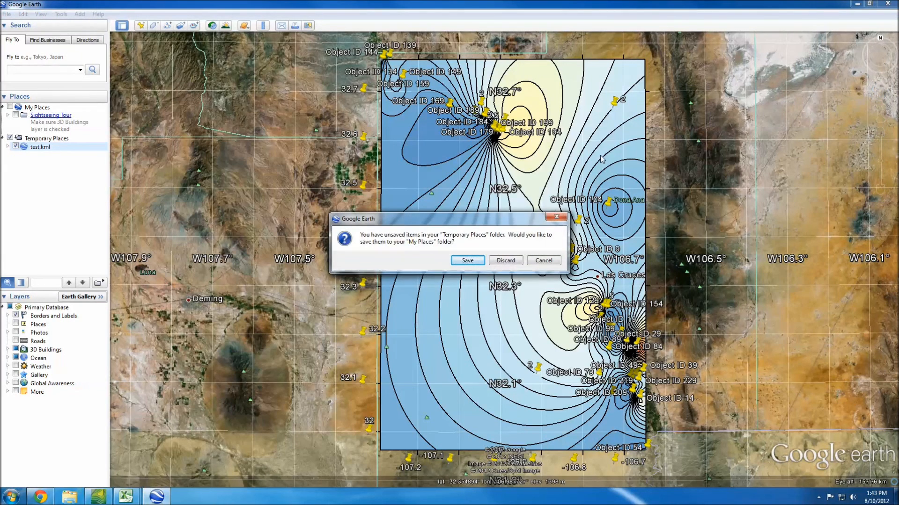
pyautogui.click(504, 261)
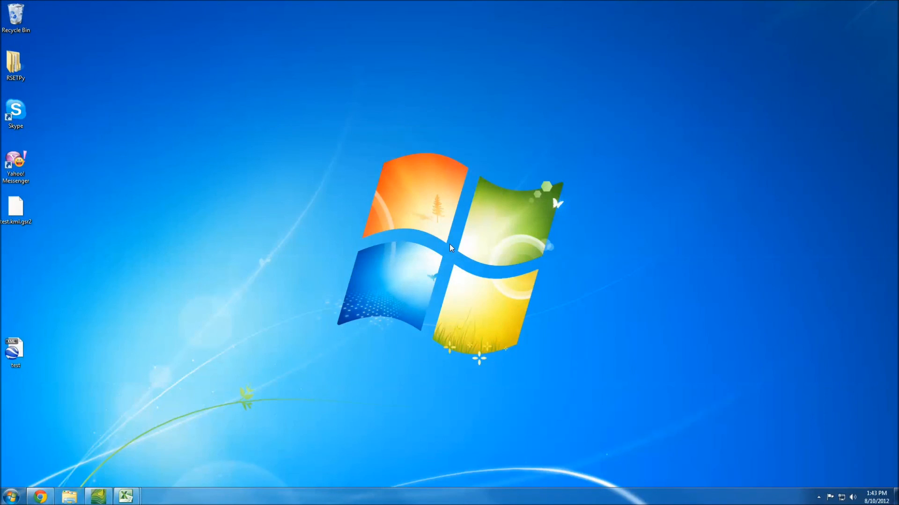
pyautogui.click(96, 495)
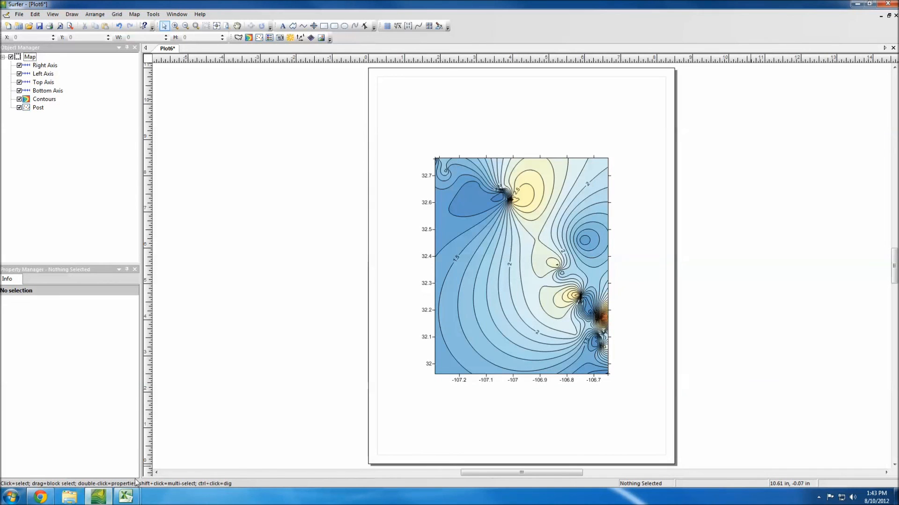